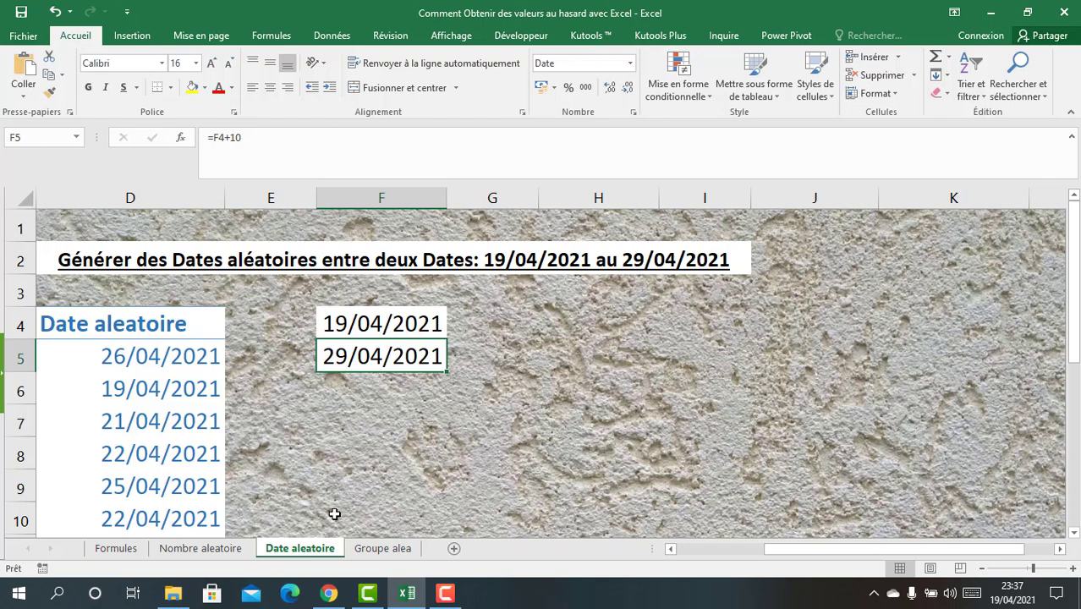
Examine the team draw formulas in the Equipe column of the Groupe alea sheet.
click(382, 548)
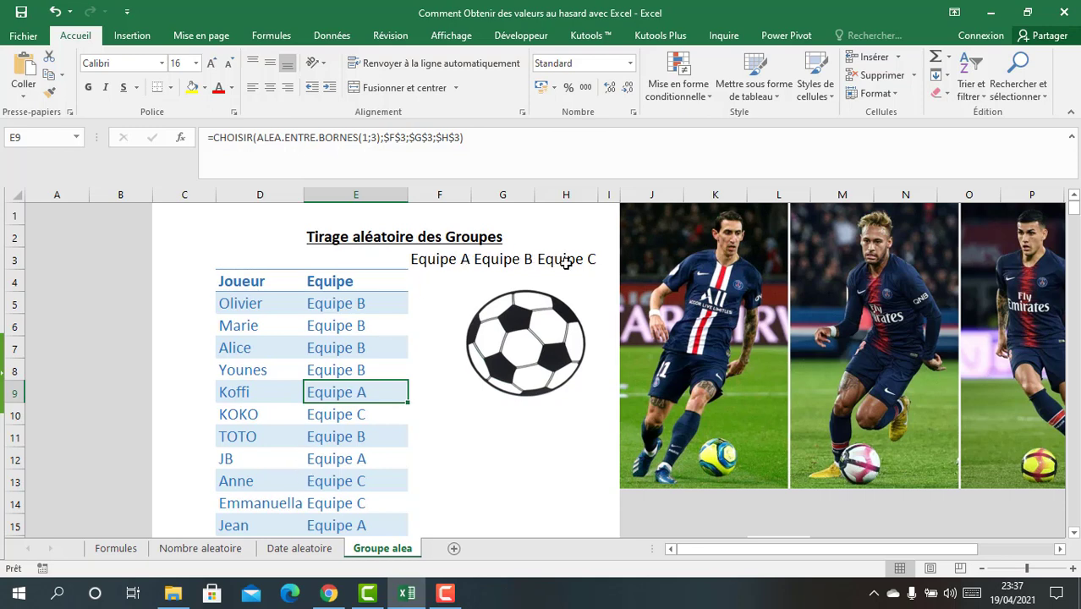
click(334, 309)
click(337, 339)
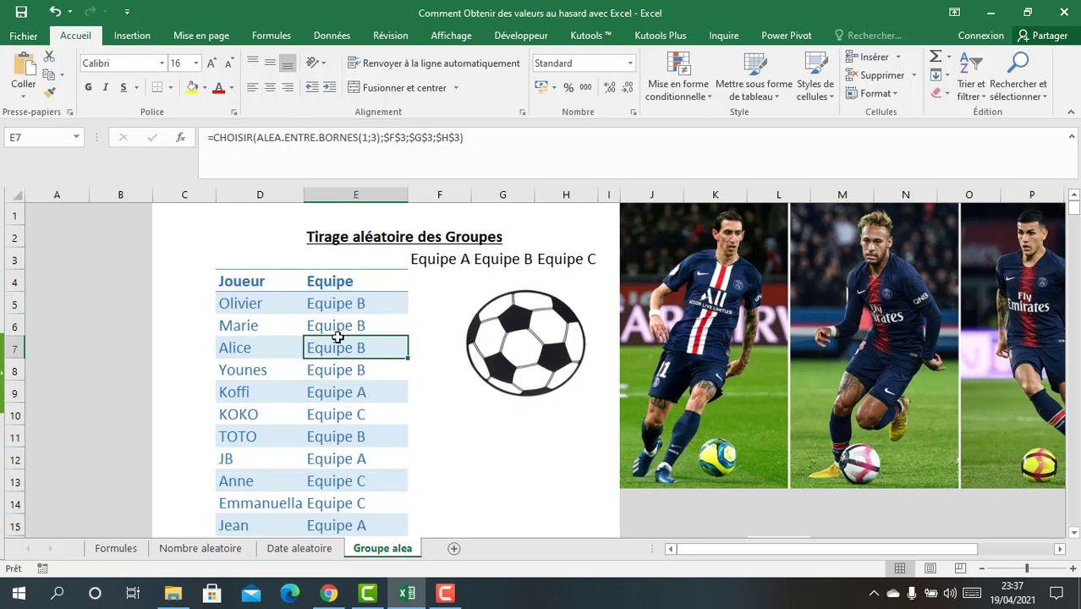
Clear the existing random numbers from B5:B16 on the Nombre aleatoire sheet.
click(191, 550)
drag(188, 305, 186, 504)
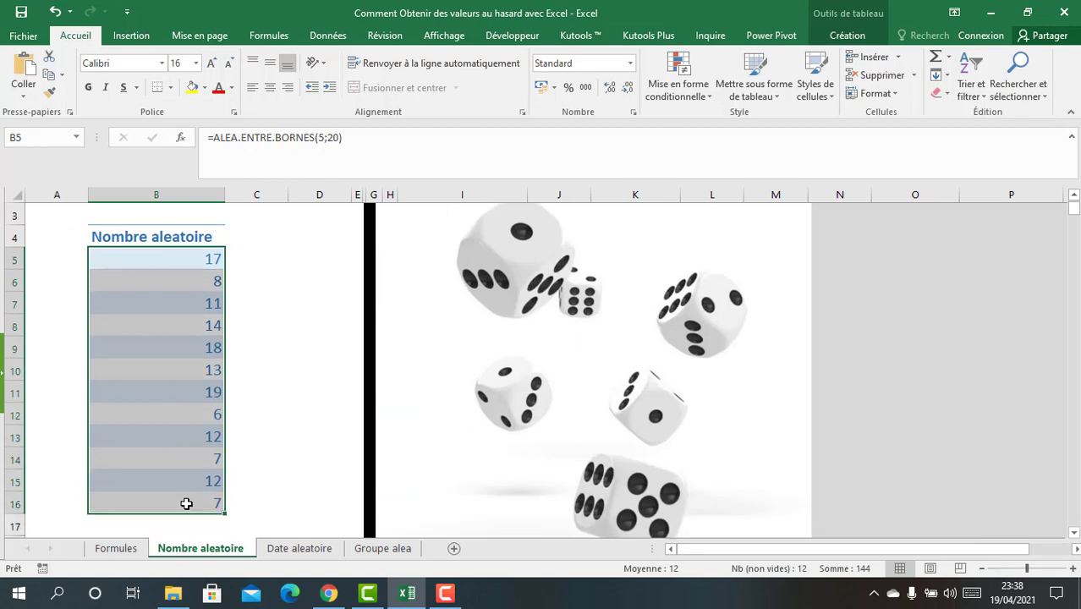
key(BackSpace)
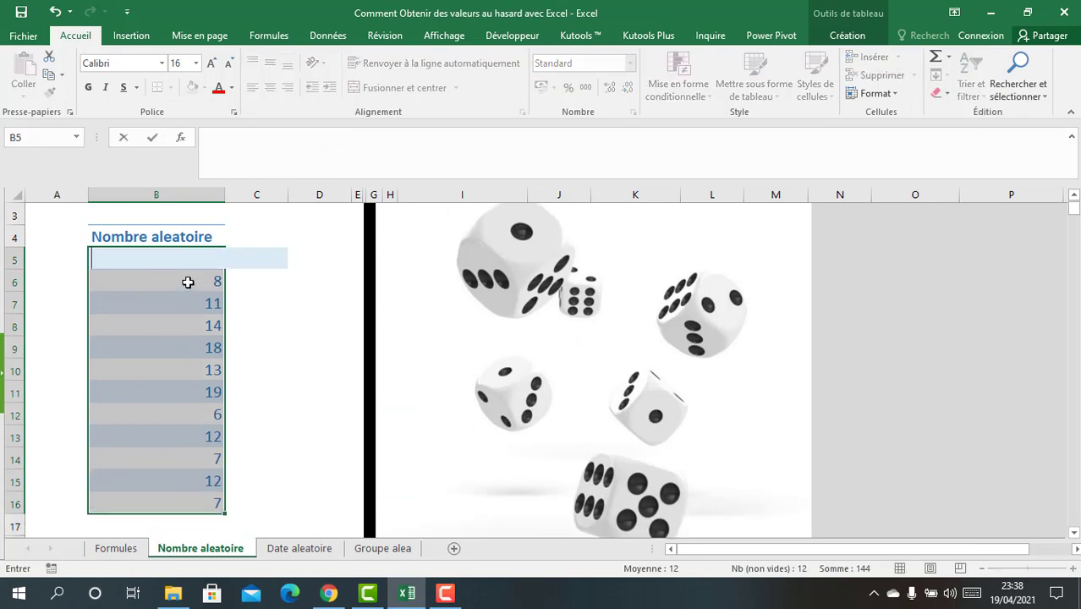
click(208, 303)
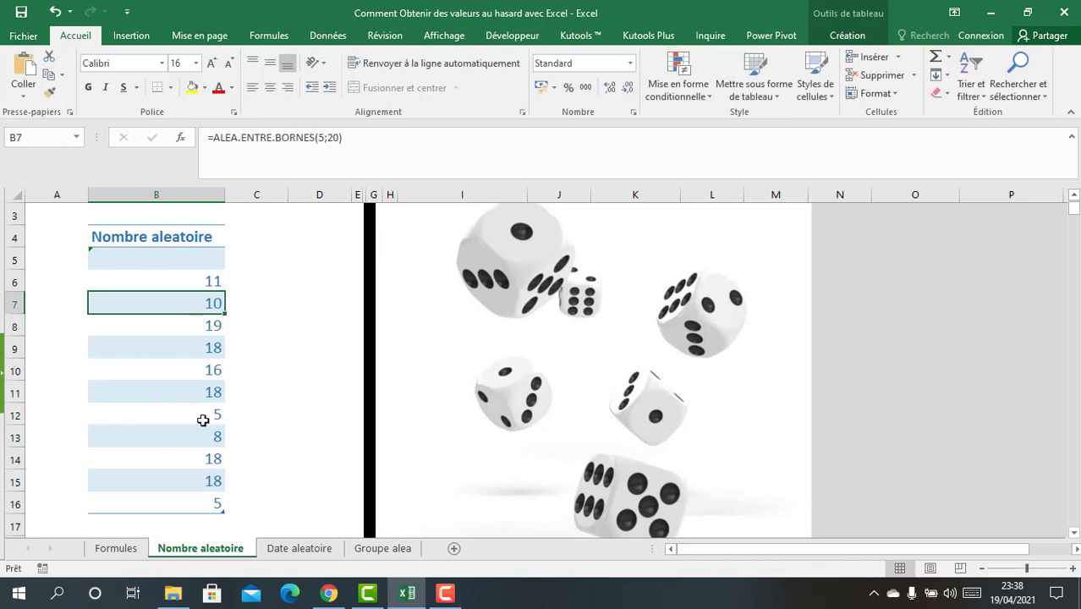
drag(203, 258, 204, 499)
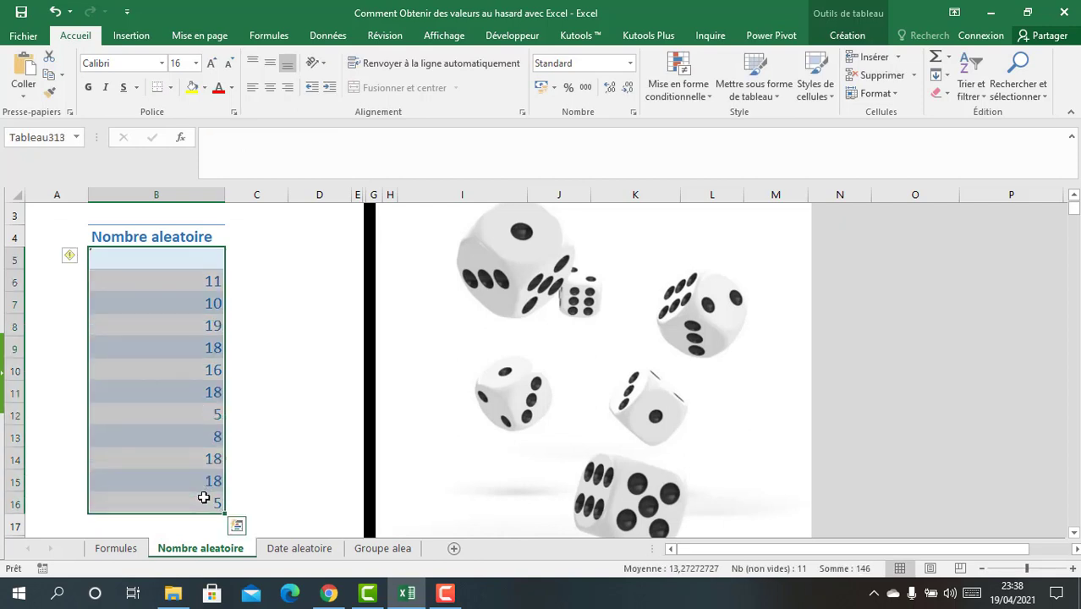
key(Delete)
click(188, 262)
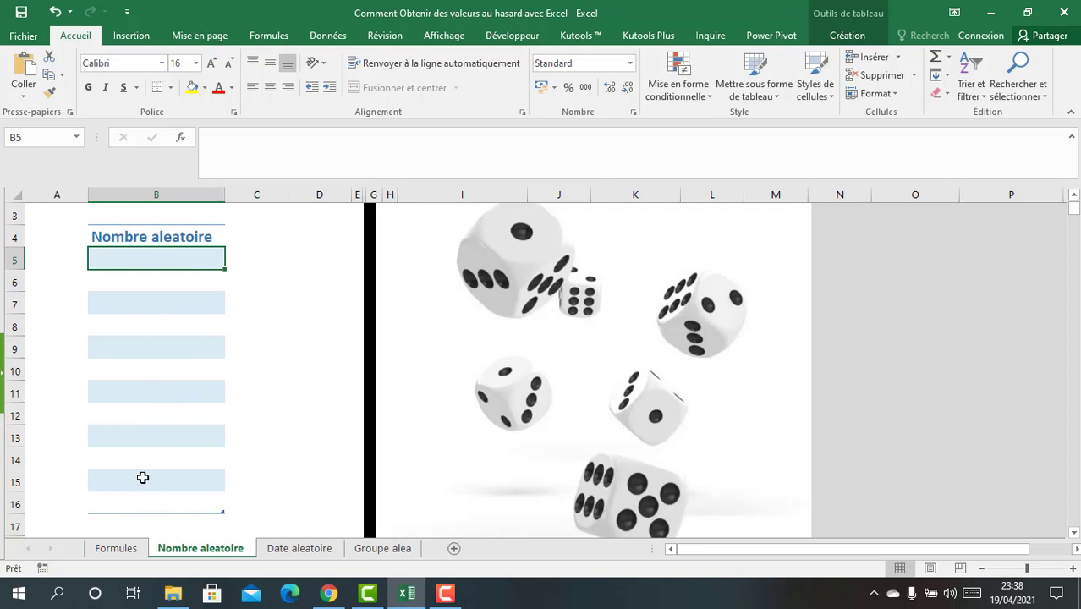
Review the function syntax on the Formules sheet and return to the Nombre aleatoire sheet.
scroll(155, 422, up, 1)
click(118, 551)
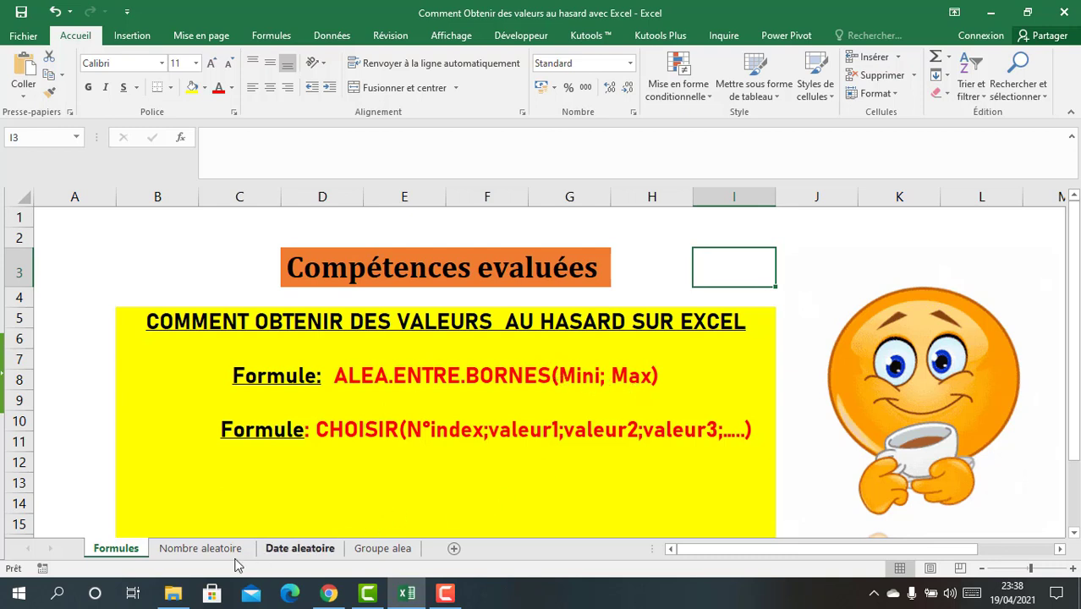
click(208, 549)
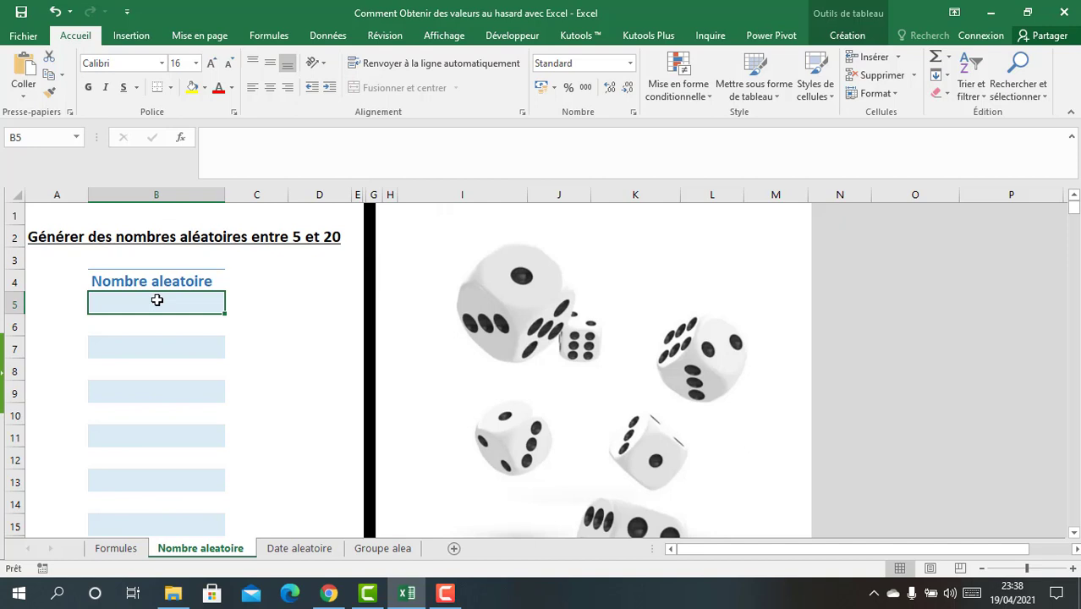
Enter =ALEA.ENTRE.BORNES(5;20) in cell B5 to generate a random number between 5 and 20.
text(=ale)
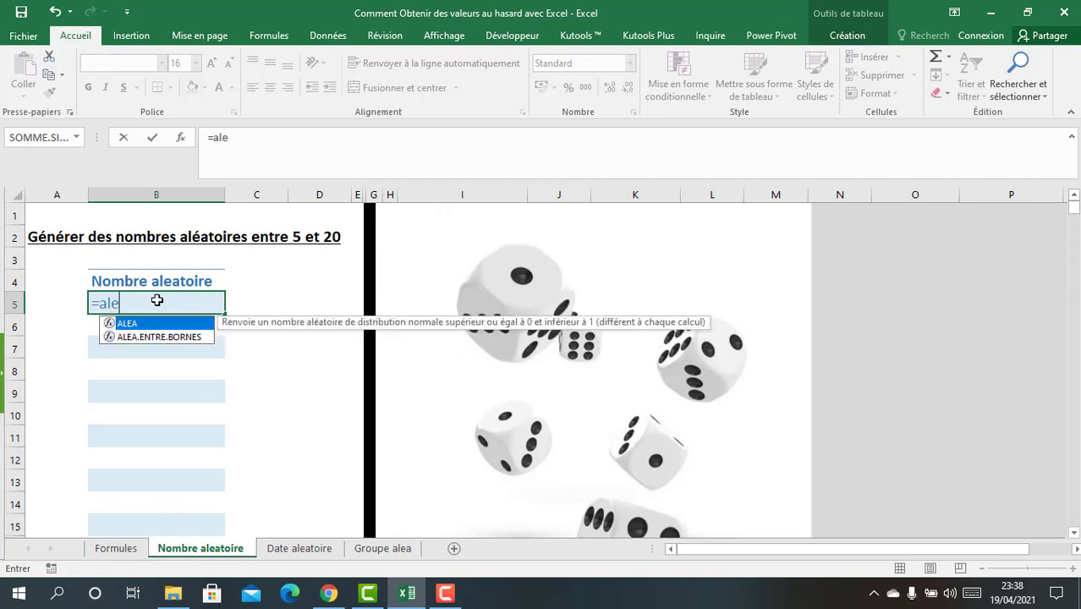
key(Down)
key(Tab)
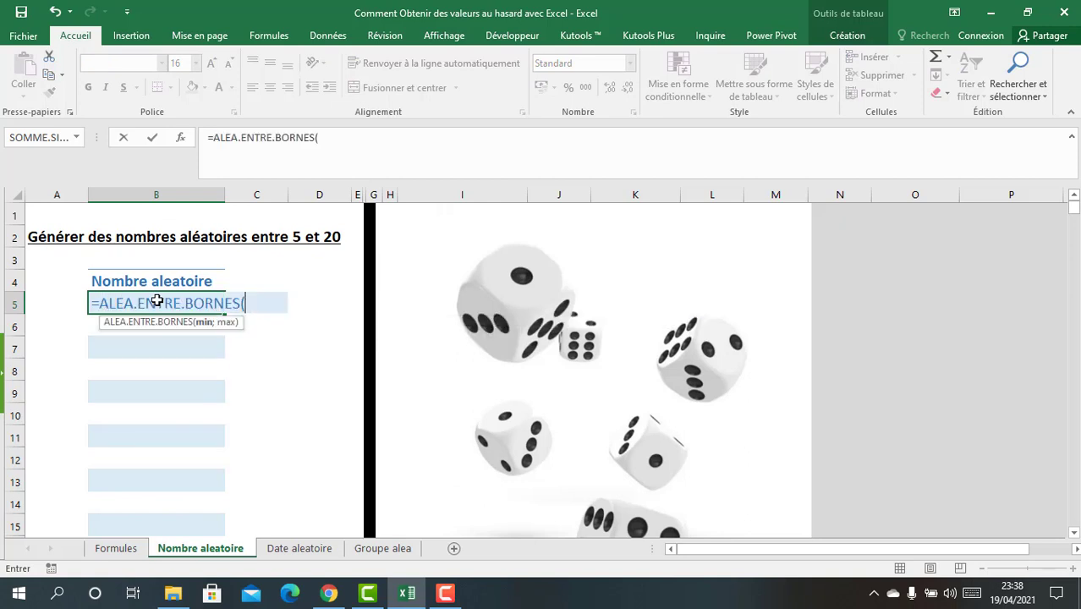
text(5;20)
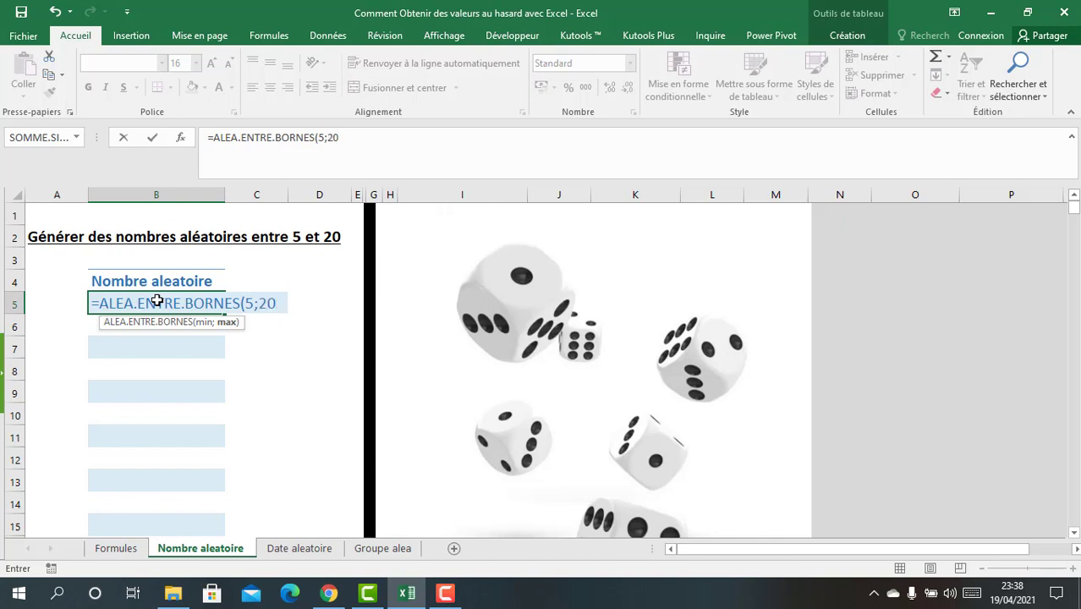
text())
key(Return)
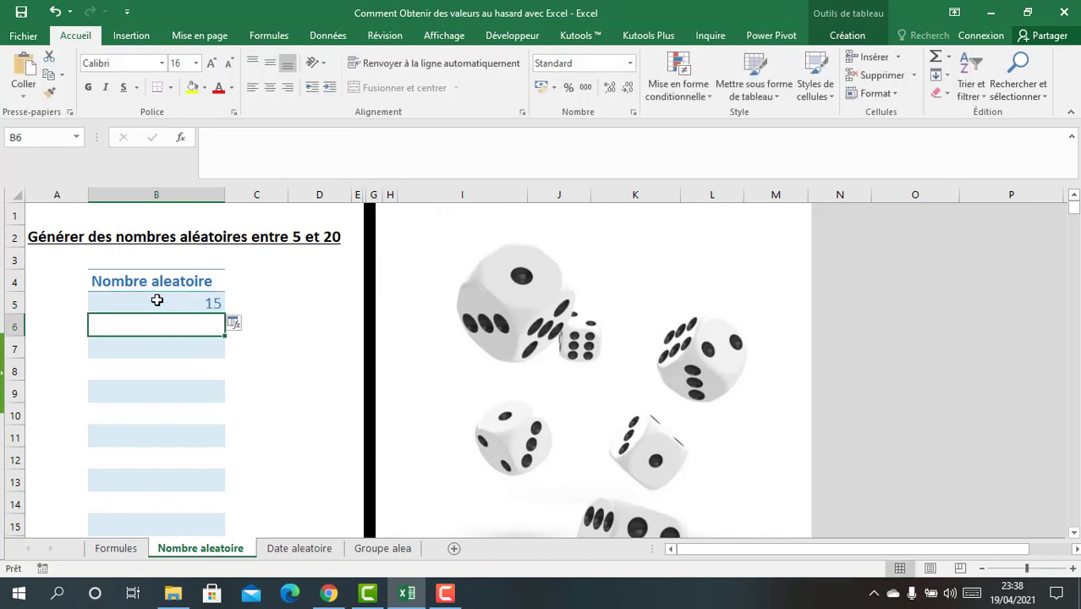
Fill the random number formula from B5 down to B22.
click(157, 301)
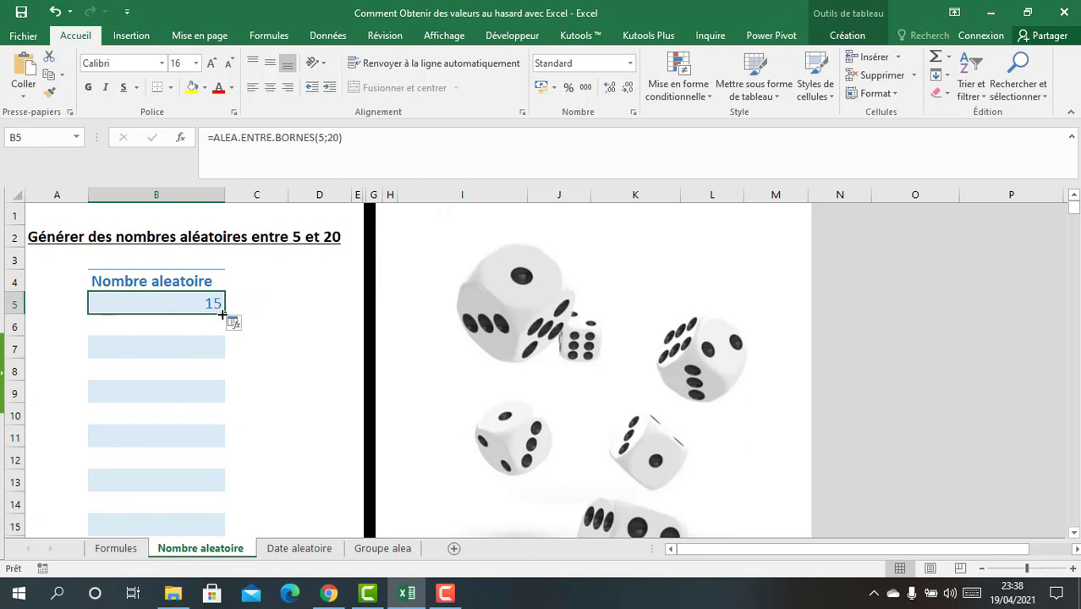
drag(226, 315, 208, 377)
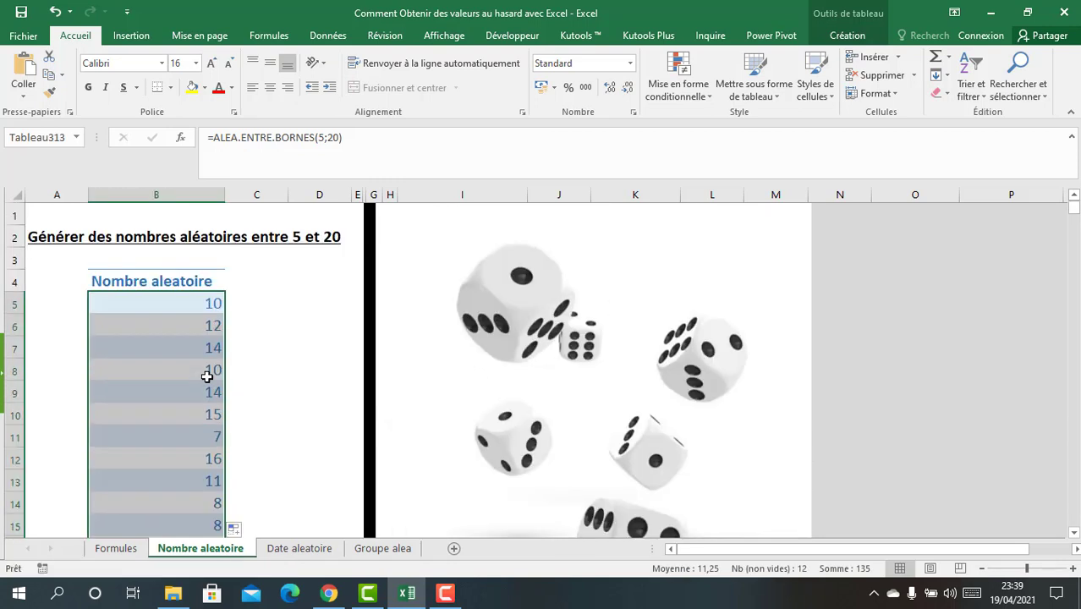
scroll(204, 381, down, 5)
drag(223, 223, 227, 362)
scroll(248, 376, up, 4)
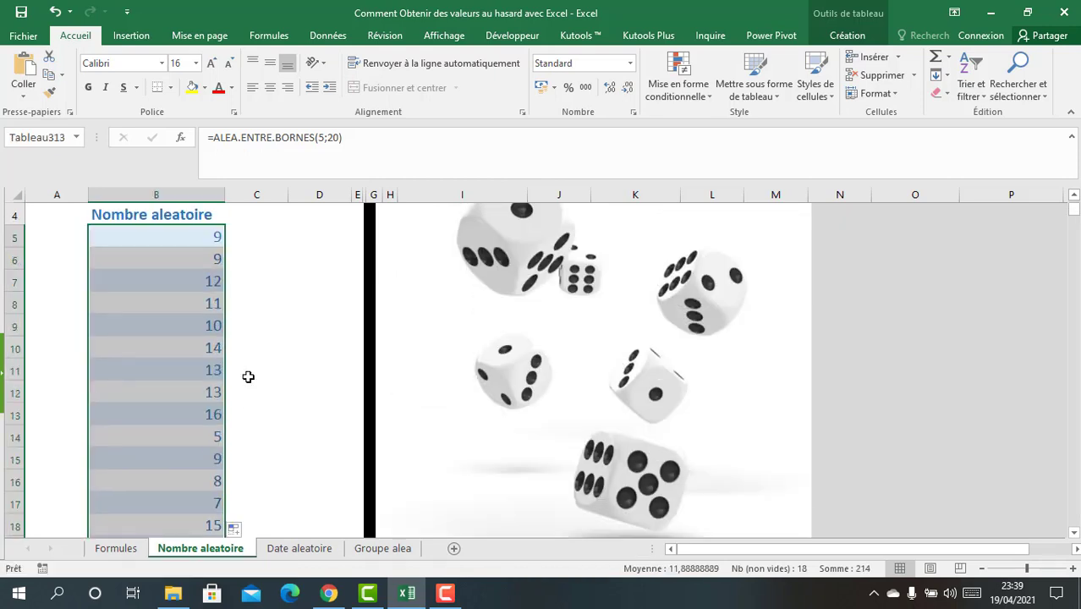
scroll(182, 341, up, 1)
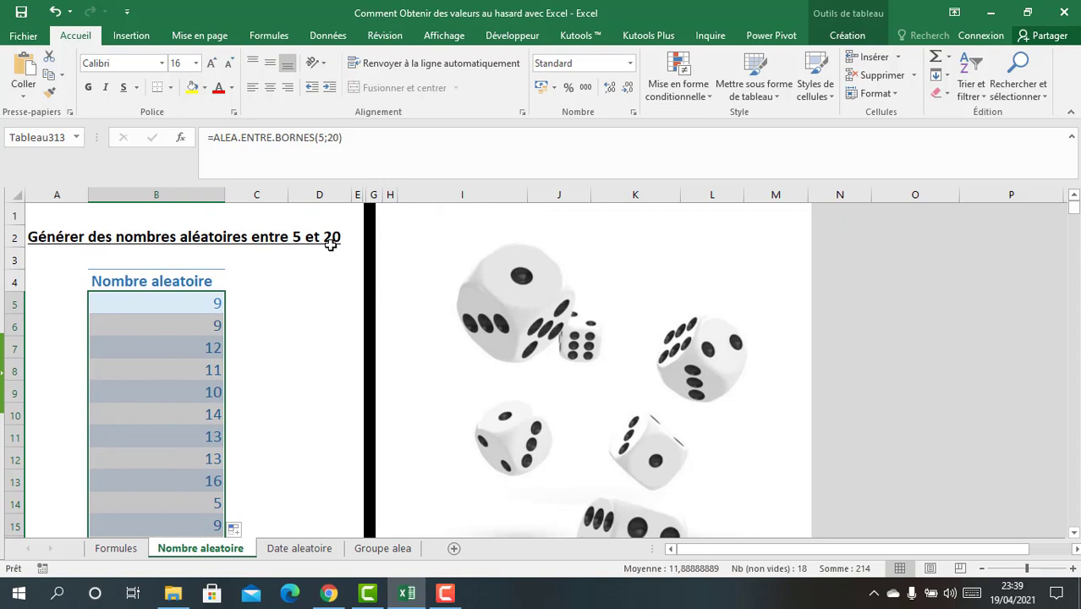
Look through the generated numbers in the Nombre aleatoire column against the bounds 5 and 20.
scroll(188, 383, down, 3)
scroll(187, 383, down, 1)
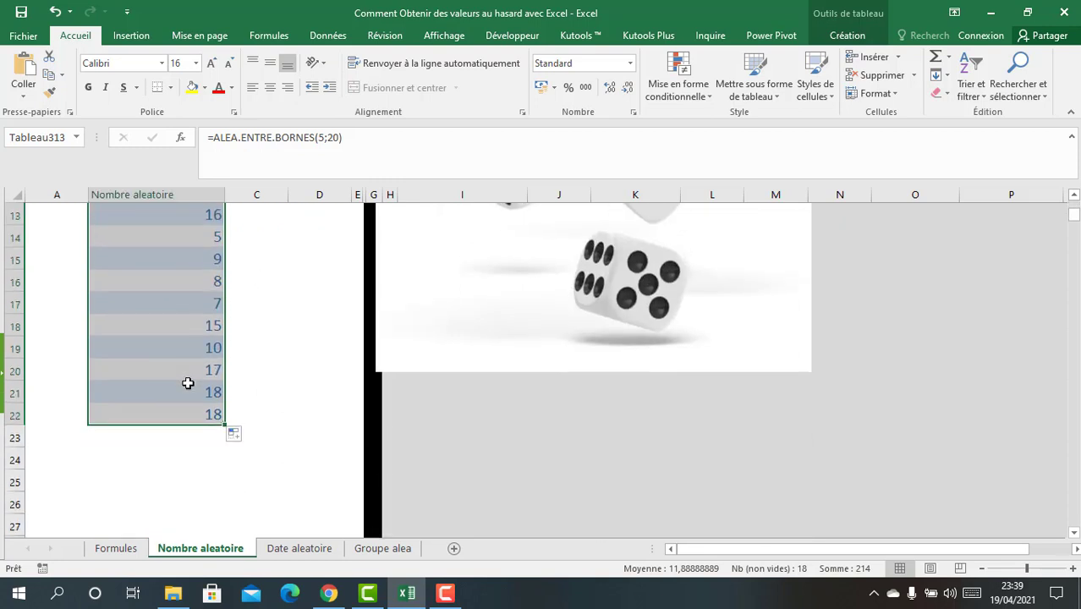
scroll(187, 383, up, 4)
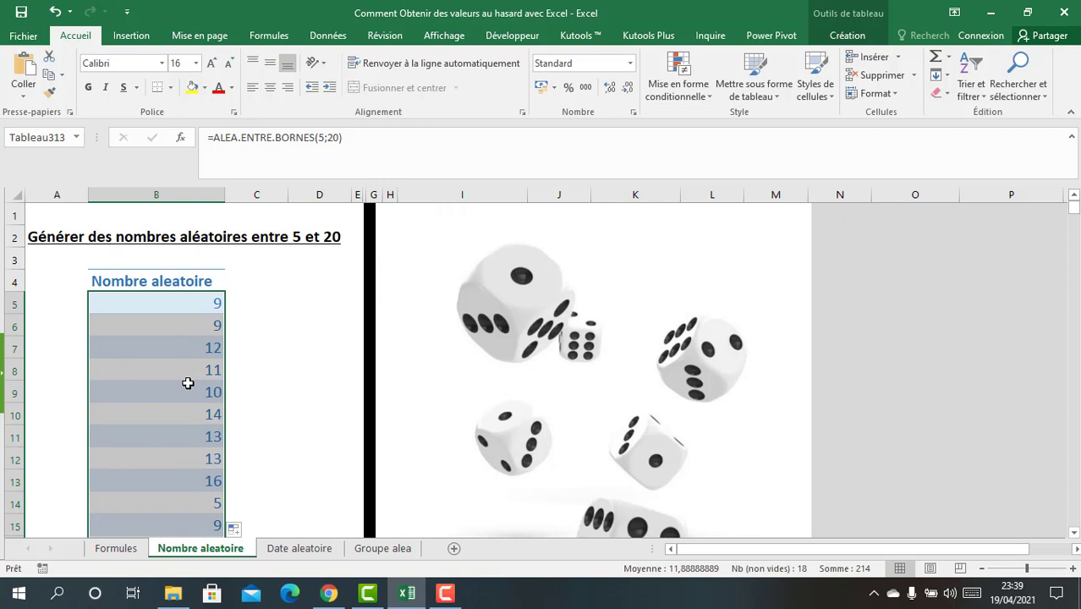
scroll(188, 383, down, 4)
scroll(188, 384, up, 4)
scroll(188, 383, down, 4)
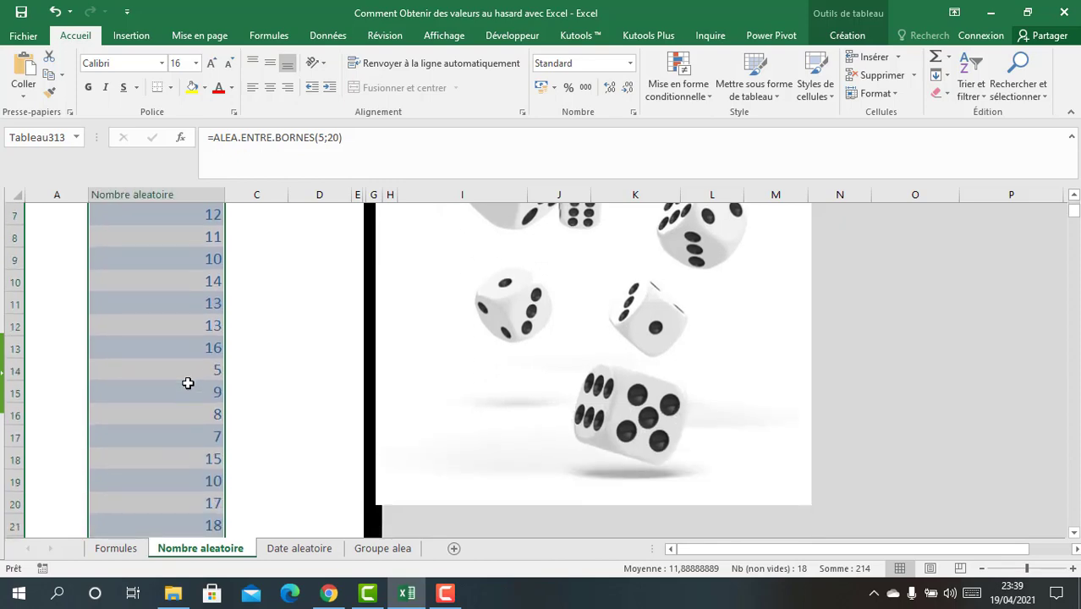
scroll(184, 379, up, 4)
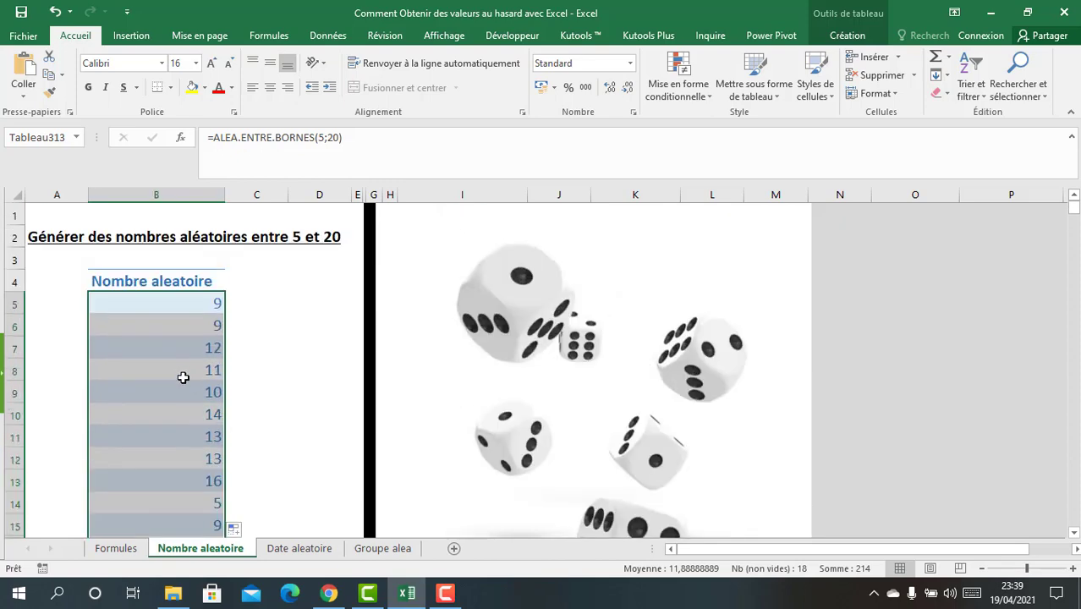
Clear the existing random dates from D5:D16 on the Date aleatoire sheet.
click(297, 548)
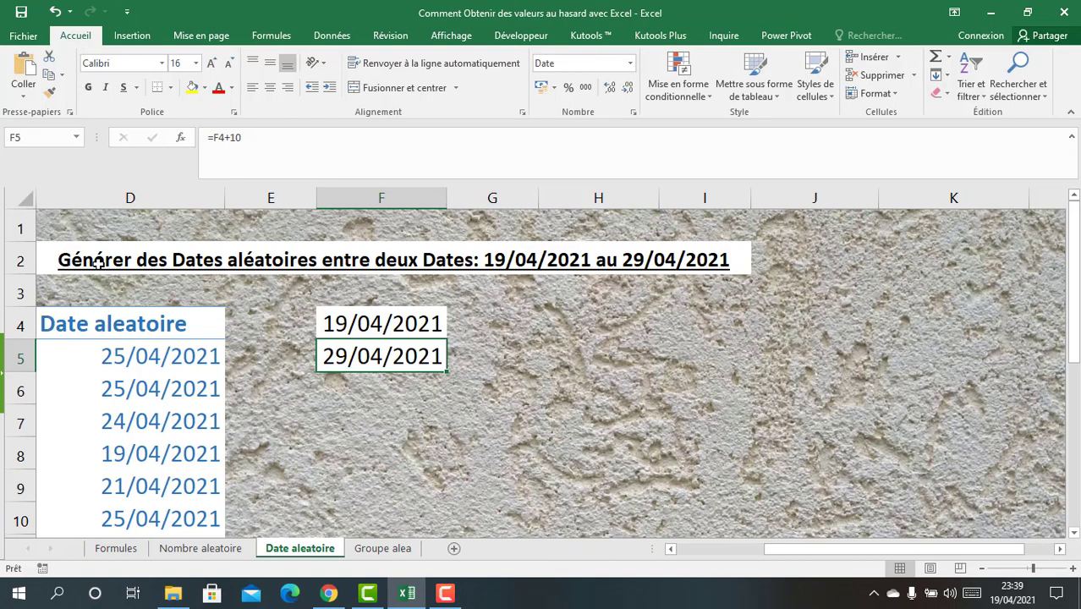
drag(118, 358, 155, 493)
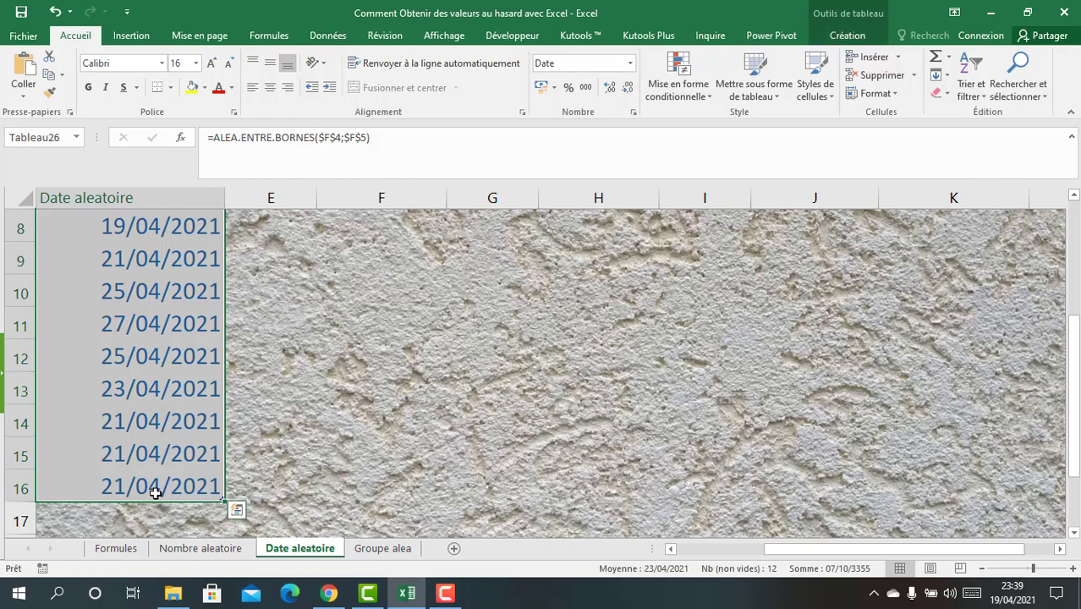
key(Delete)
scroll(154, 461, up, 3)
click(154, 362)
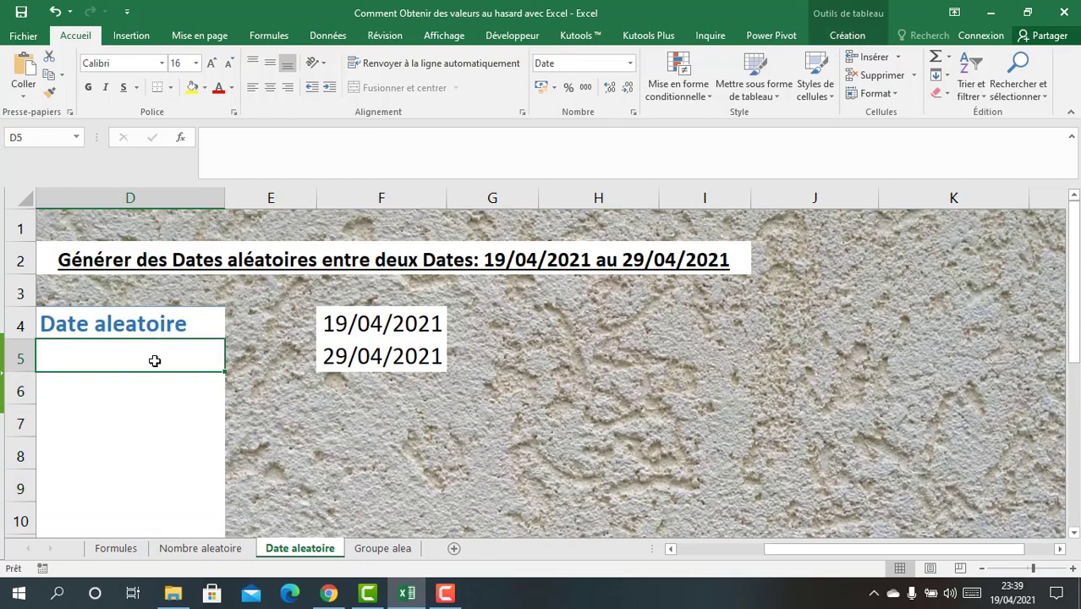
Enter =ALEA.ENTRE.BORNES(F4;F5) in D5, using the start and end dates in column F as bounds.
click(362, 326)
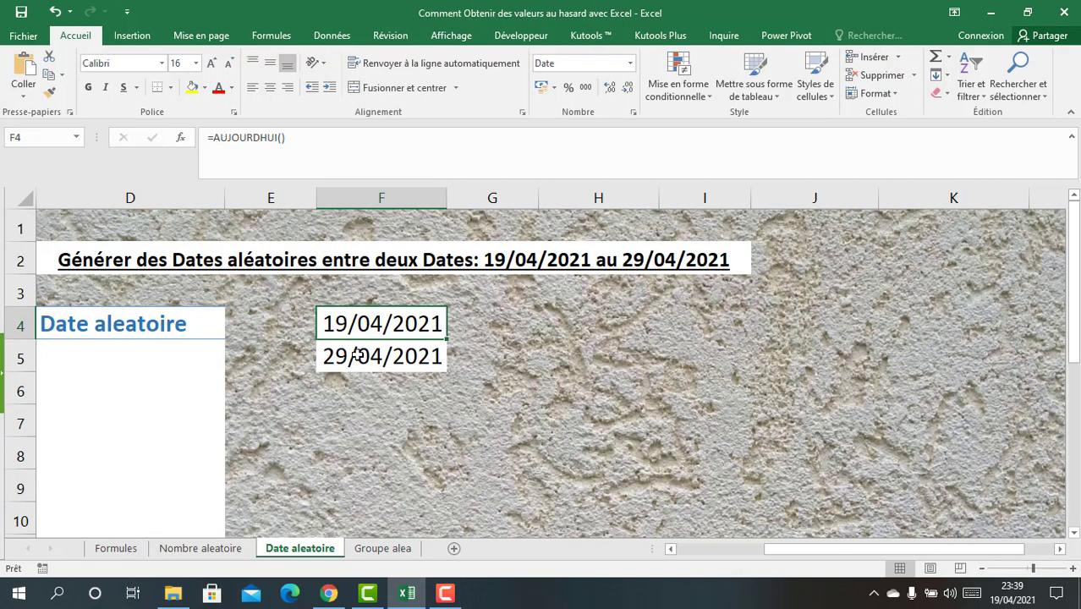
key(Down)
drag(201, 353, 198, 268)
scroll(197, 275, up, 5)
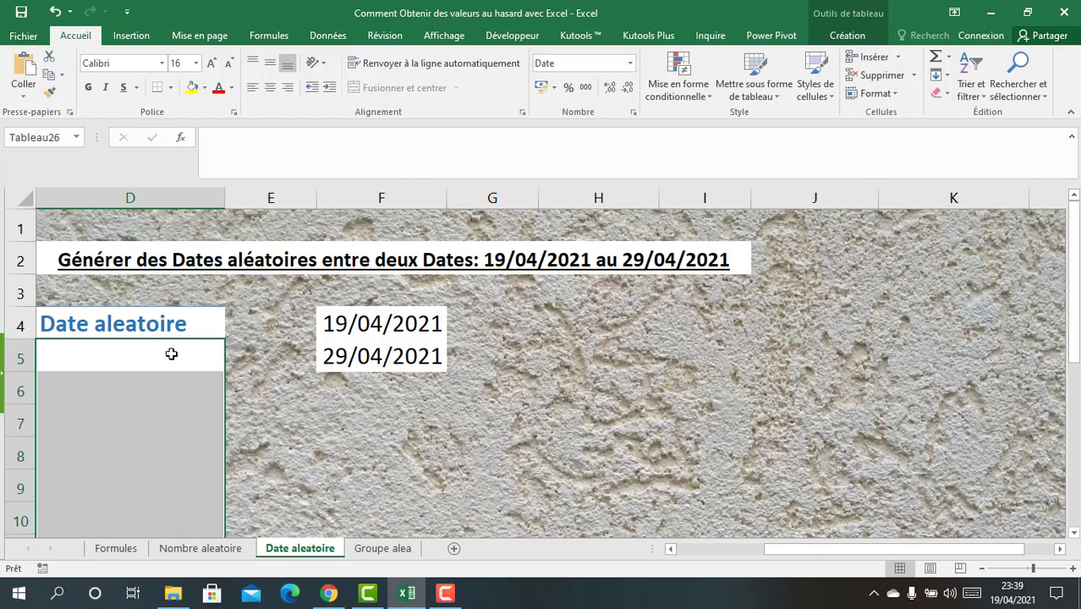
text(=ale)
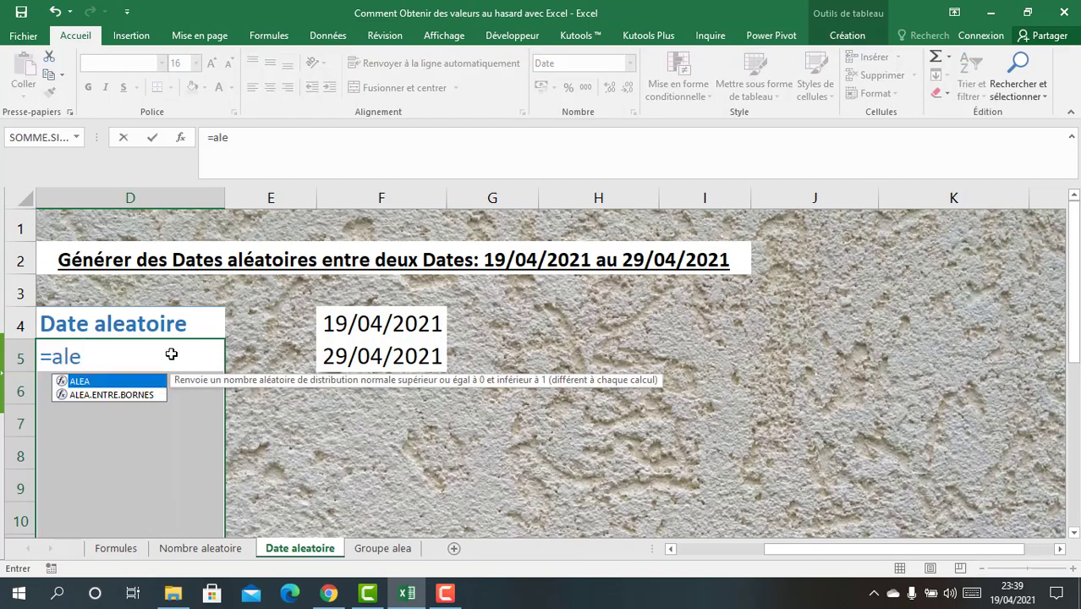
key(Down)
key(Tab)
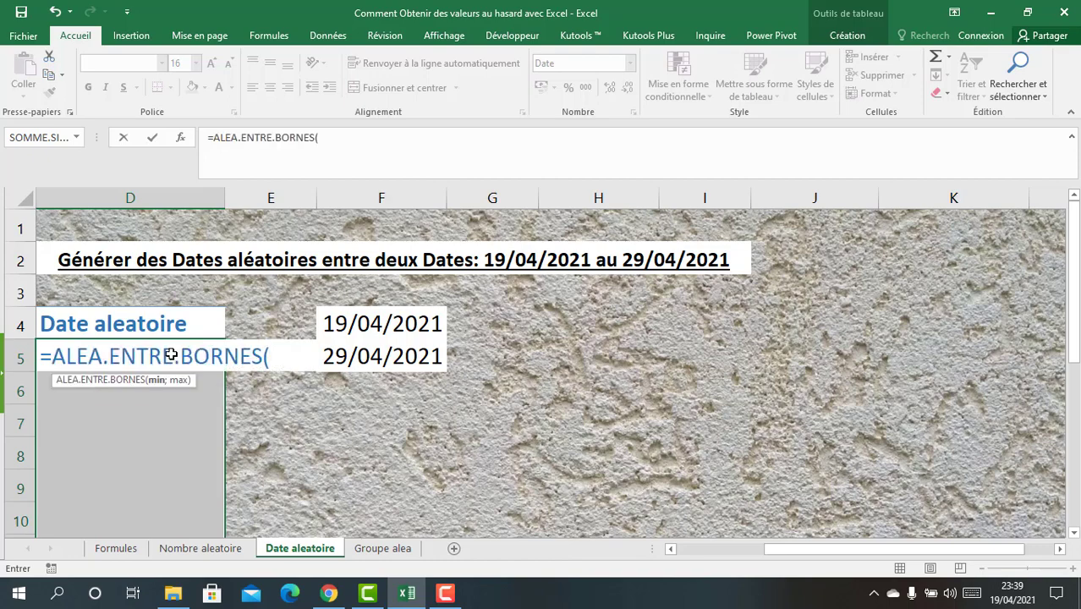
click(338, 327)
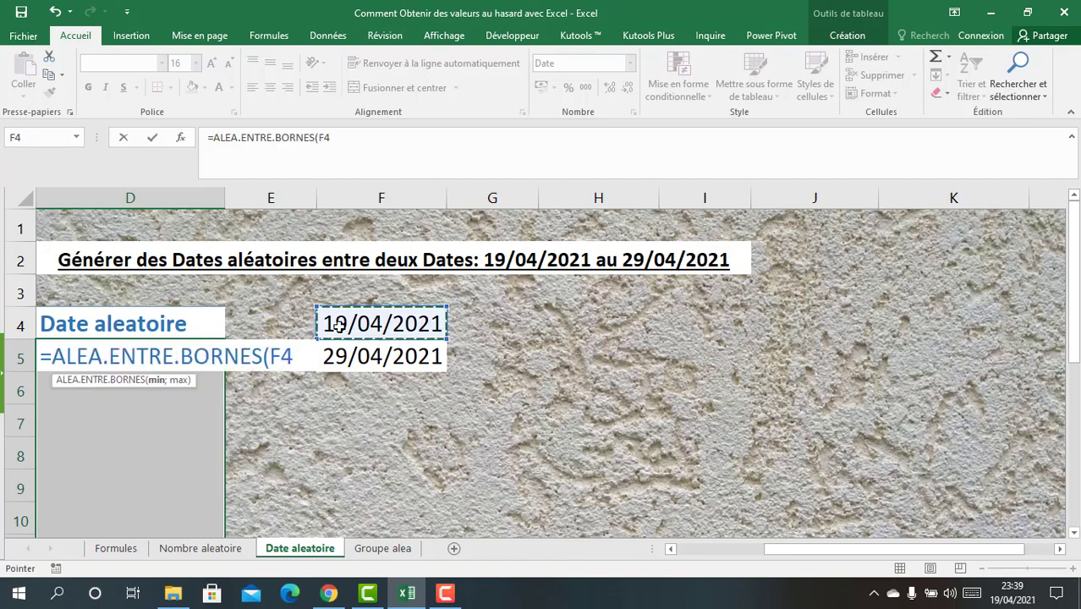
text(;)
click(359, 357)
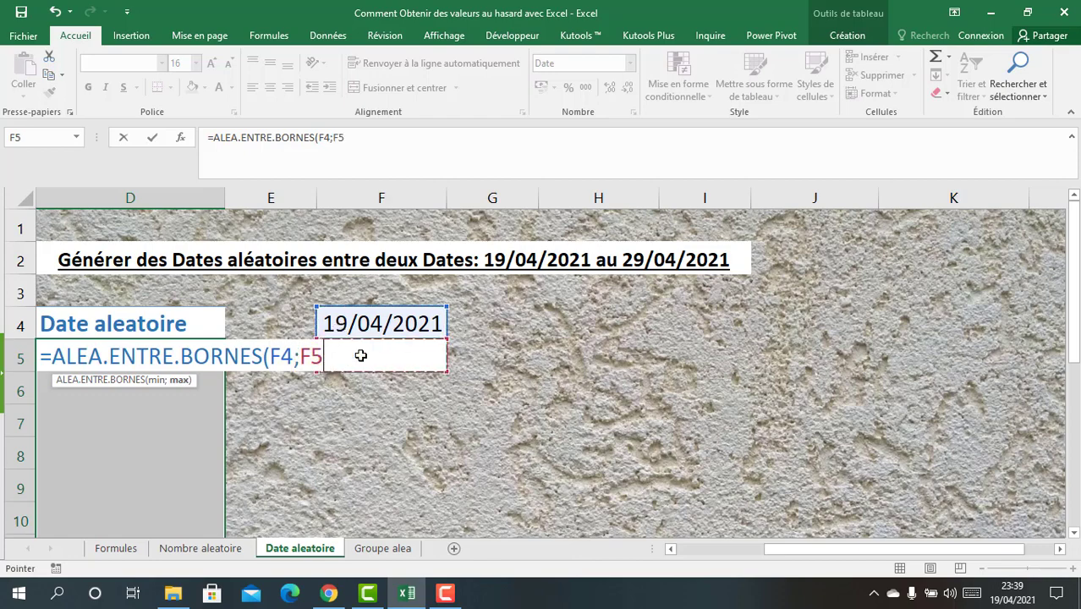
text())
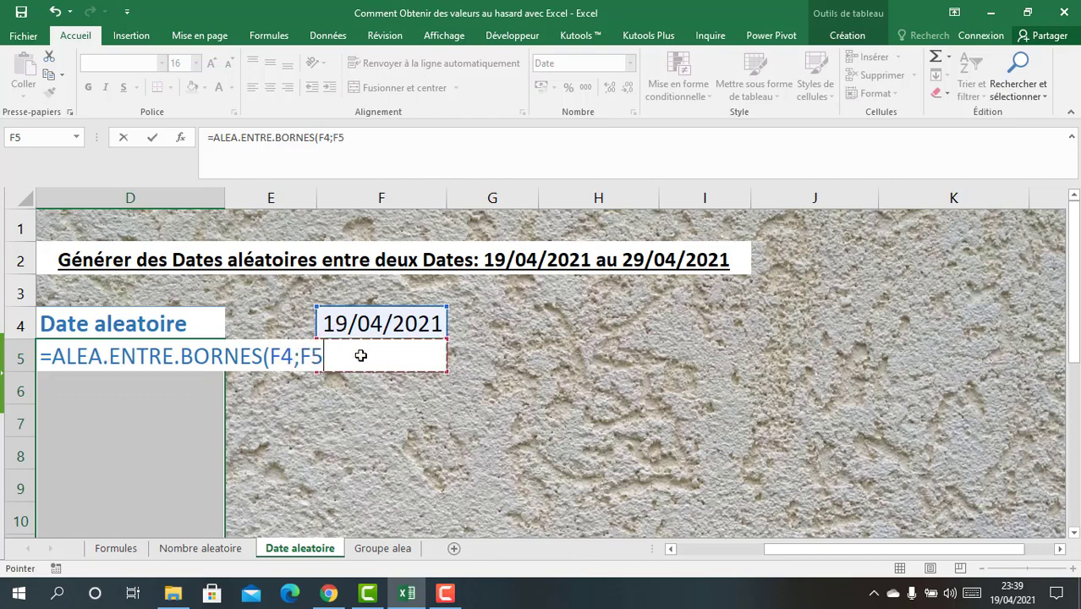
key(Return)
Fill the random date formula from D5 down to D13.
click(208, 355)
drag(228, 373, 228, 526)
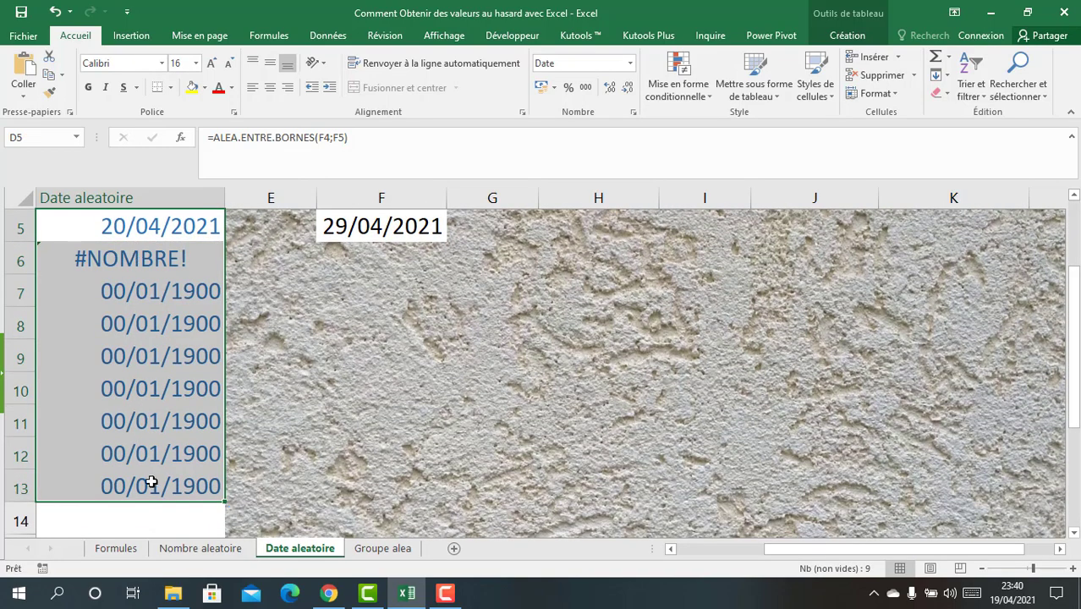
Examine the cell references used by the random date formulas in D5, D6 and D7.
scroll(150, 475, up, 2)
double_click(138, 368)
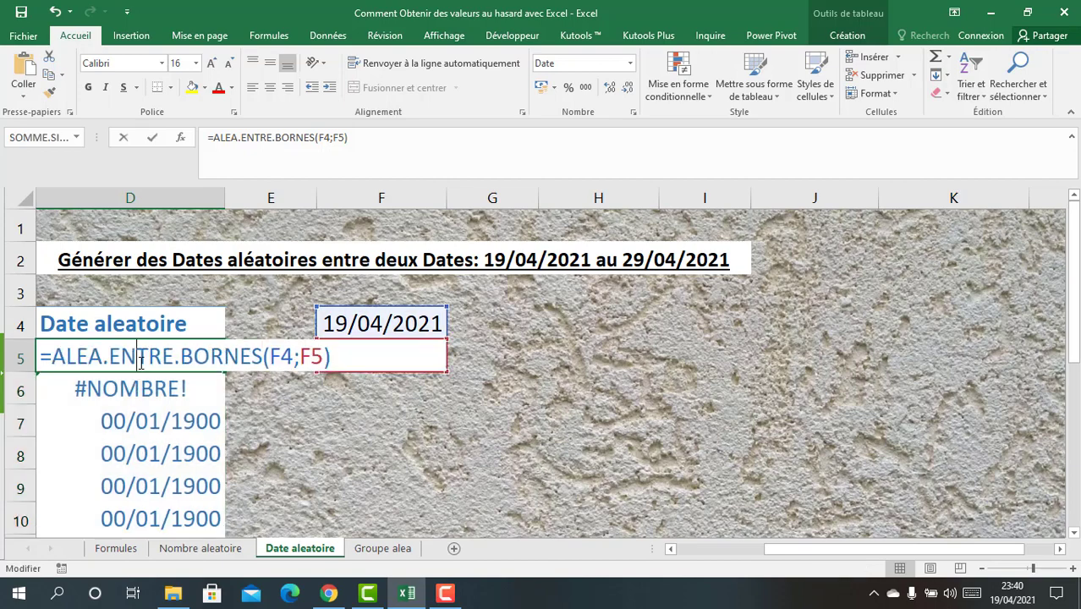
key(Return)
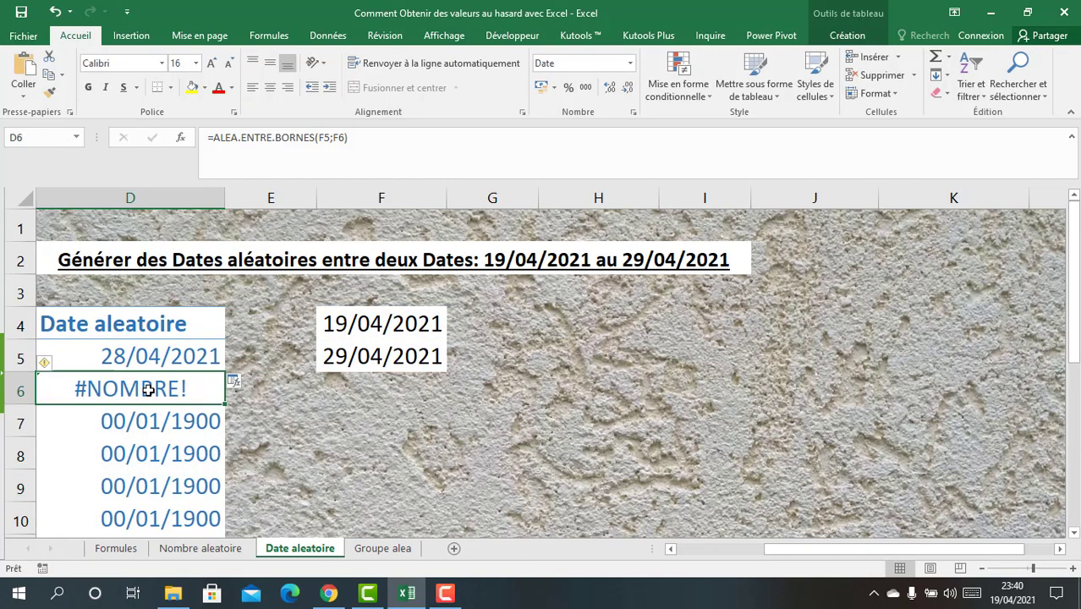
double_click(146, 385)
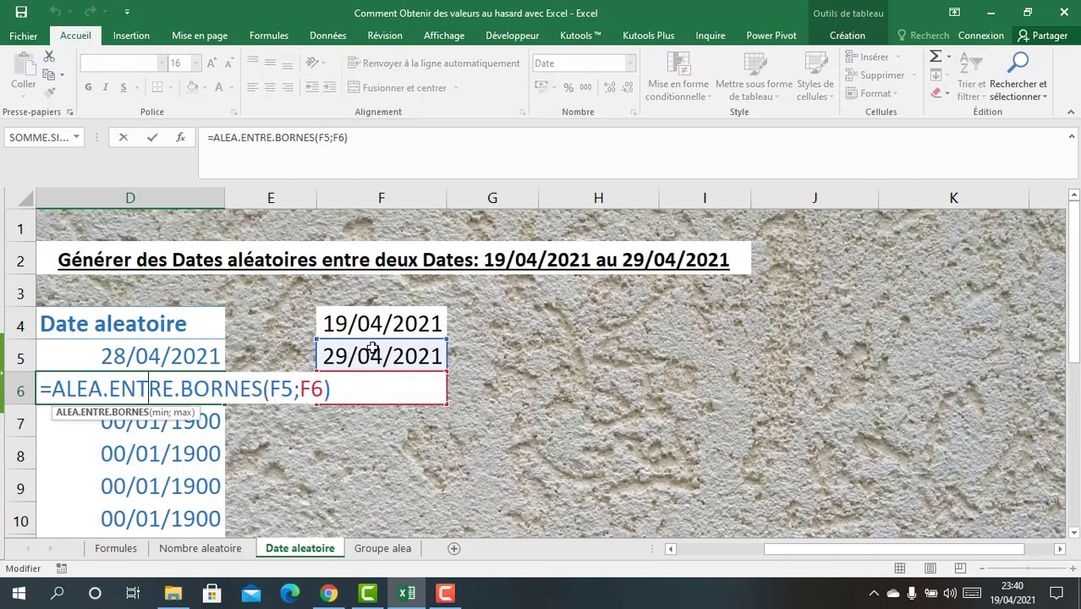
key(Return)
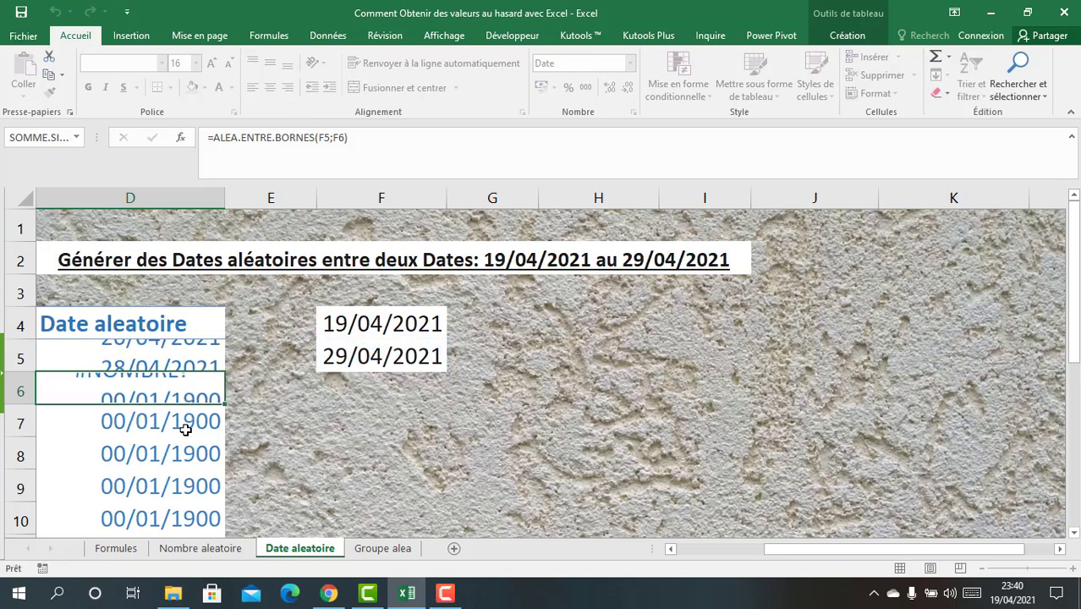
double_click(183, 425)
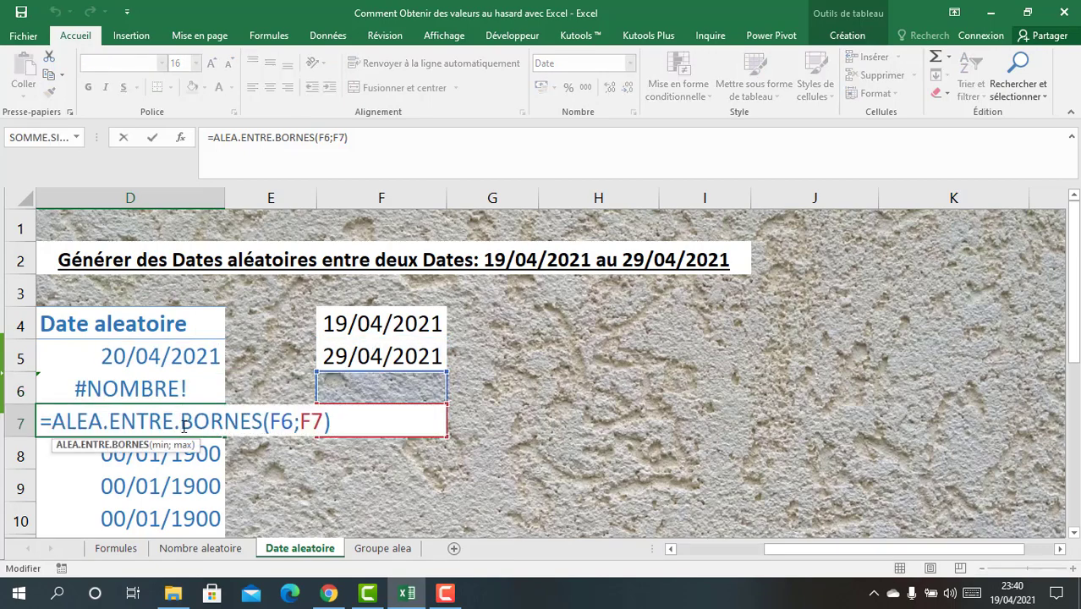
key(Return)
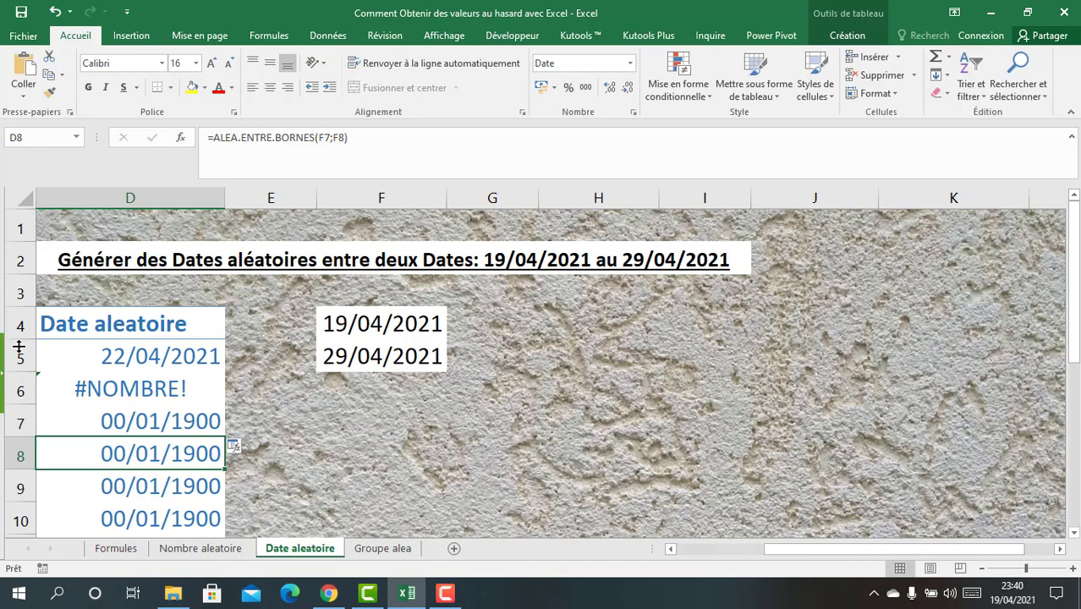
click(138, 388)
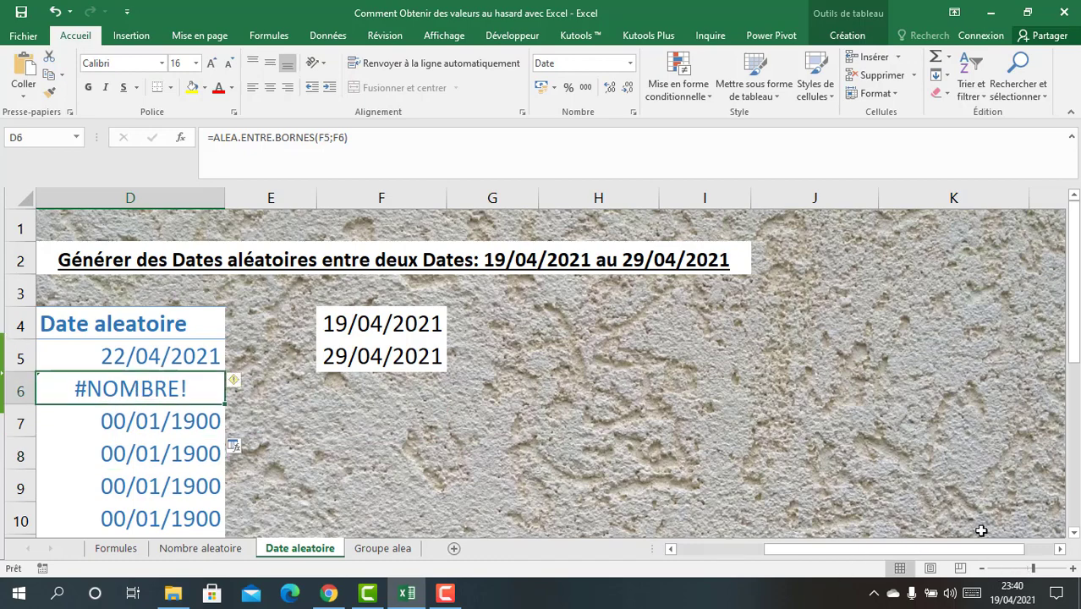
Inspect the shifted bounds in the D7 and D8 formulas with more of the Date aleatoire column in view.
click(1023, 569)
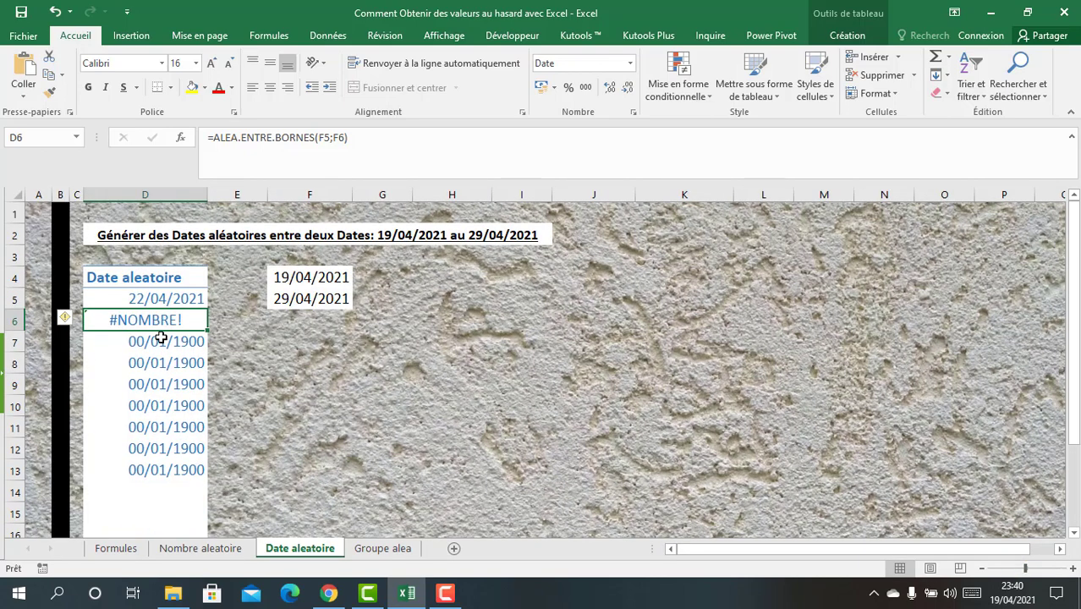
ctrl+scroll(161, 338, up, 2)
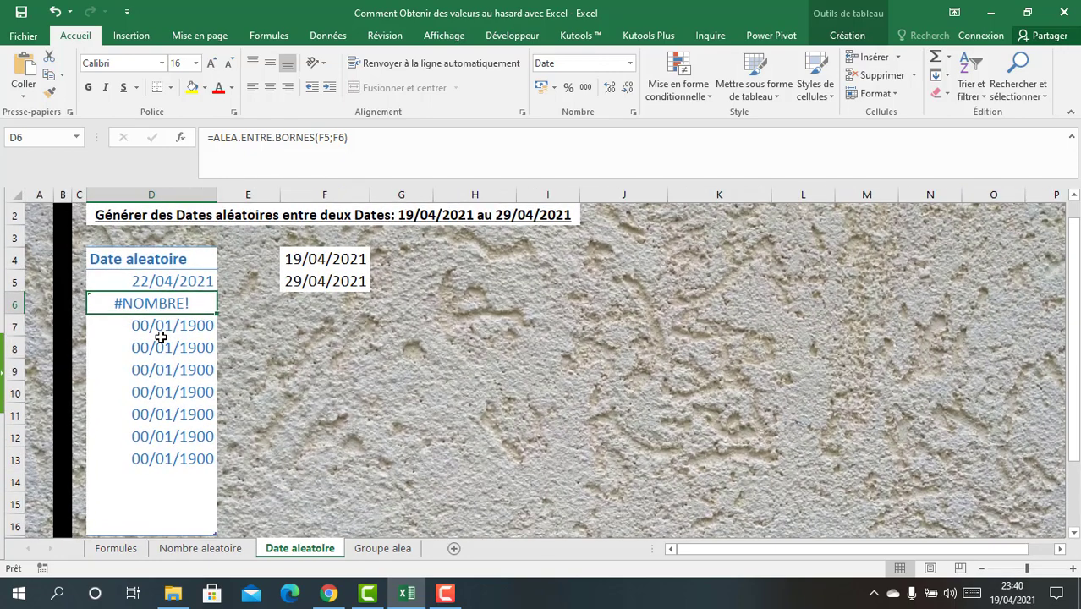
ctrl+scroll(160, 338, up, 1)
click(211, 320)
double_click(211, 320)
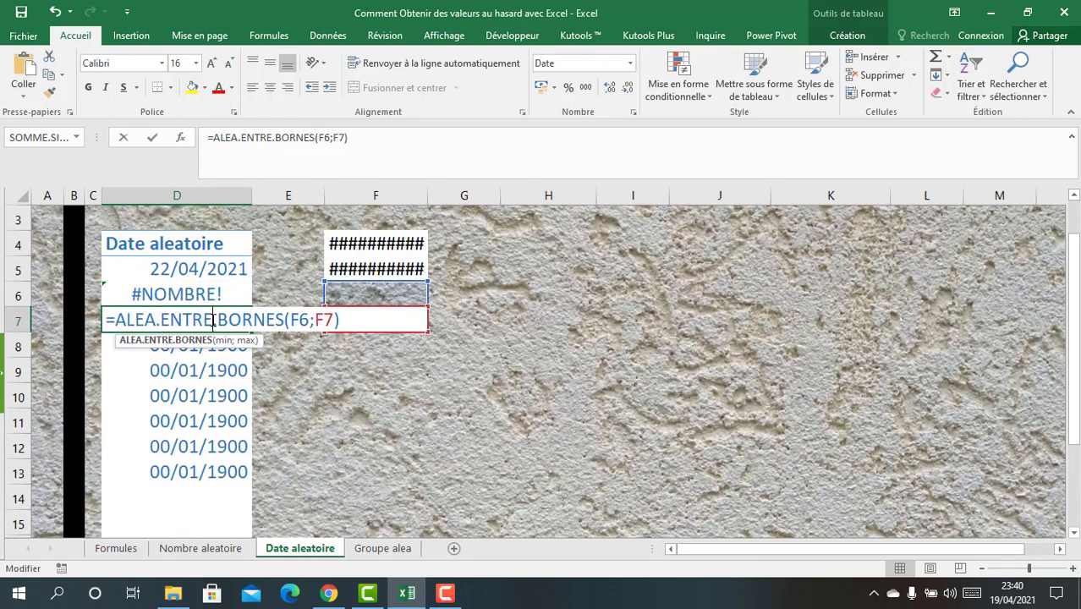
click(230, 343)
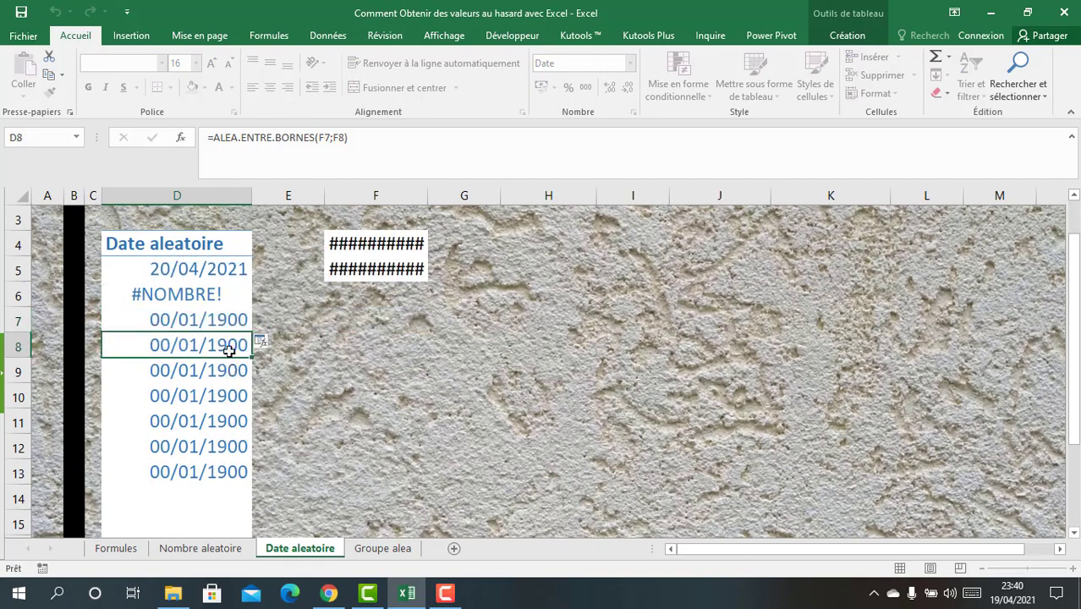
double_click(228, 345)
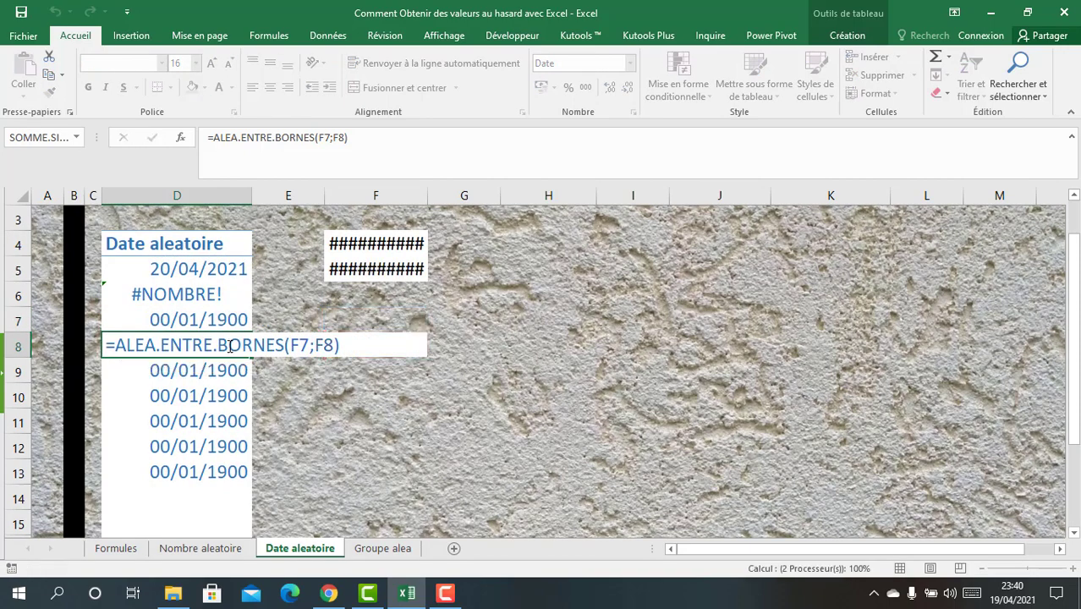
key(ctrl+Return)
Enter the constant formula =45 in H6 and fill it down to H9.
click(519, 290)
click(640, 327)
click(577, 362)
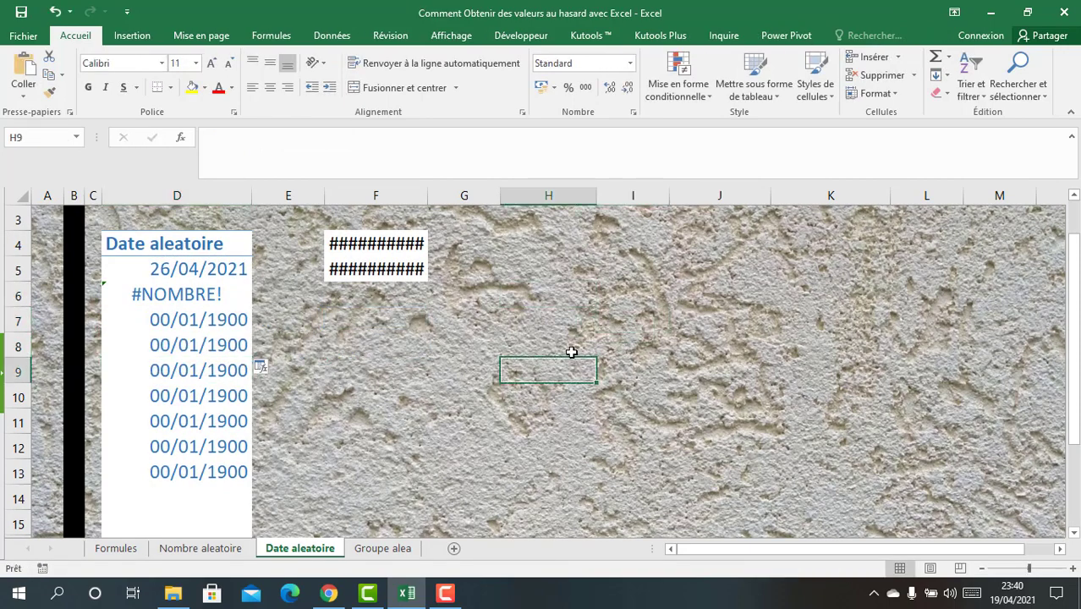
click(541, 221)
click(555, 286)
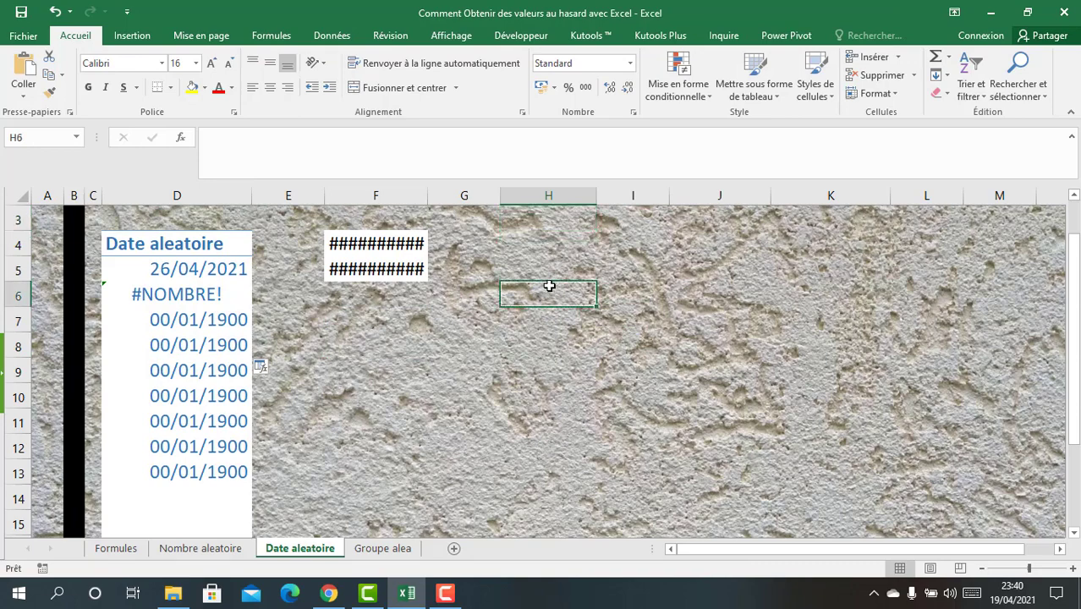
text(=)
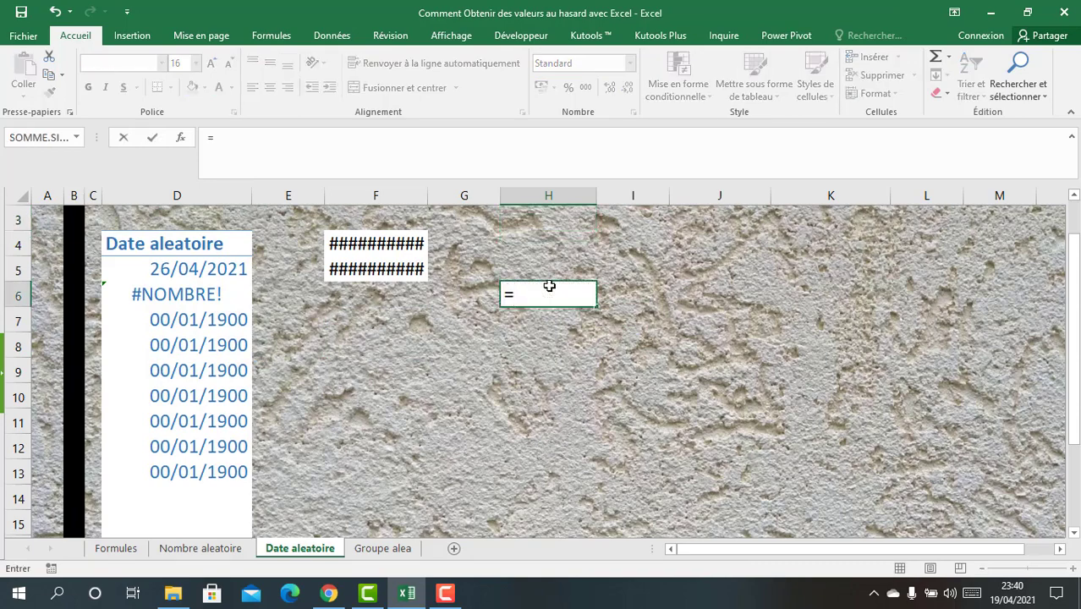
text(45)
key(Return)
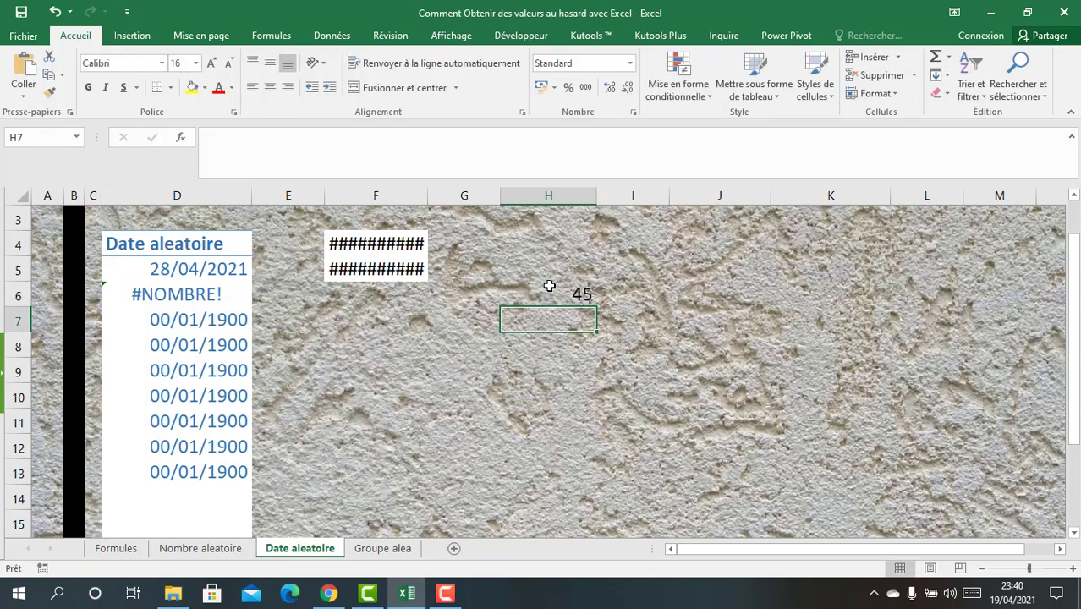
click(550, 286)
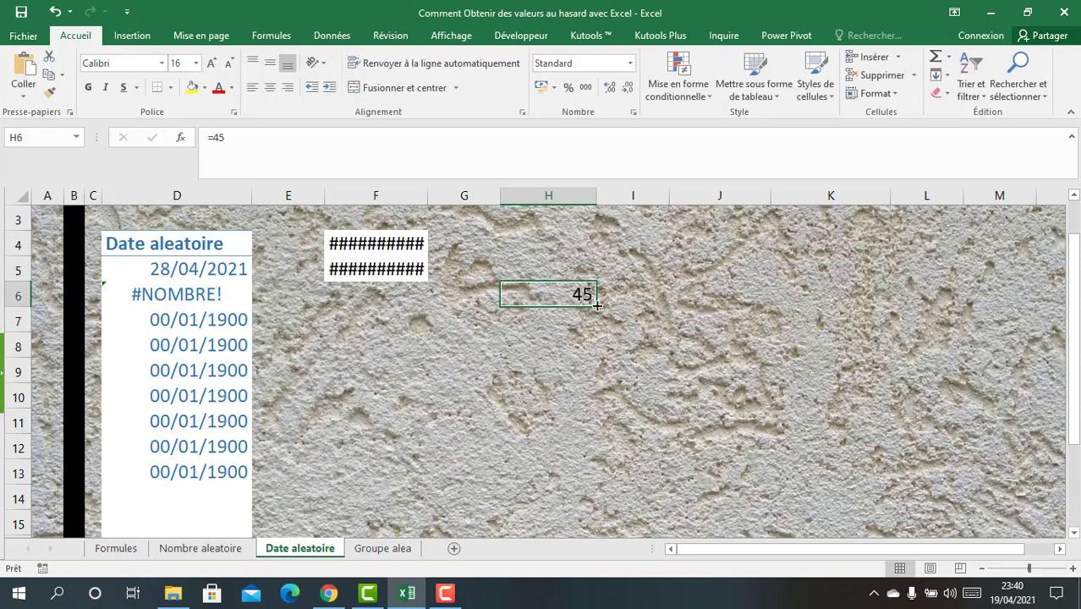
drag(598, 305, 601, 385)
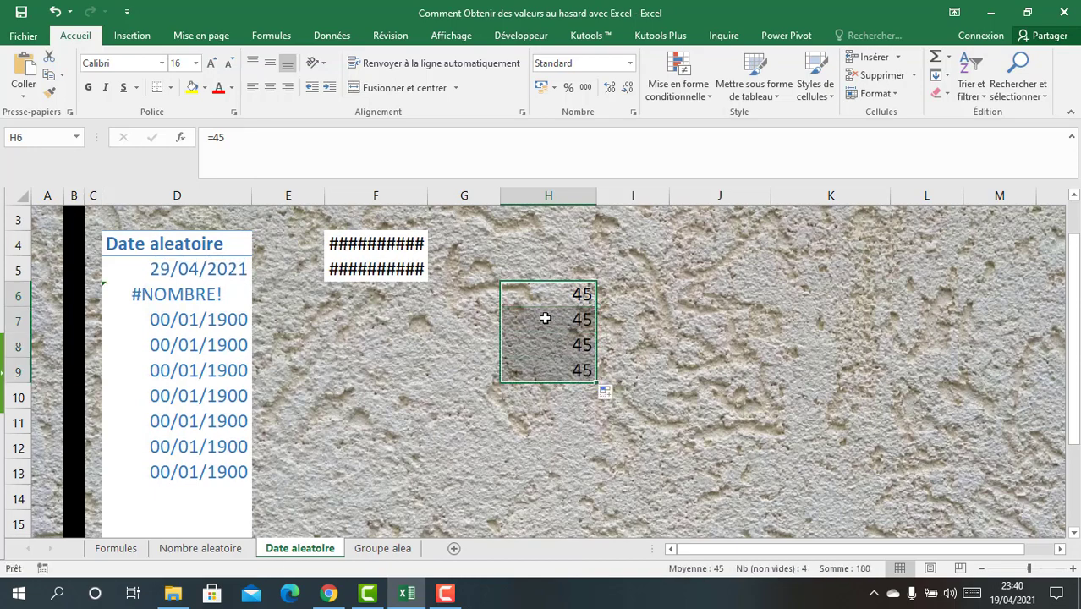
Check the copied constant formulas in H7 and H6, and clear the test range H6:H9.
click(479, 315)
double_click(568, 319)
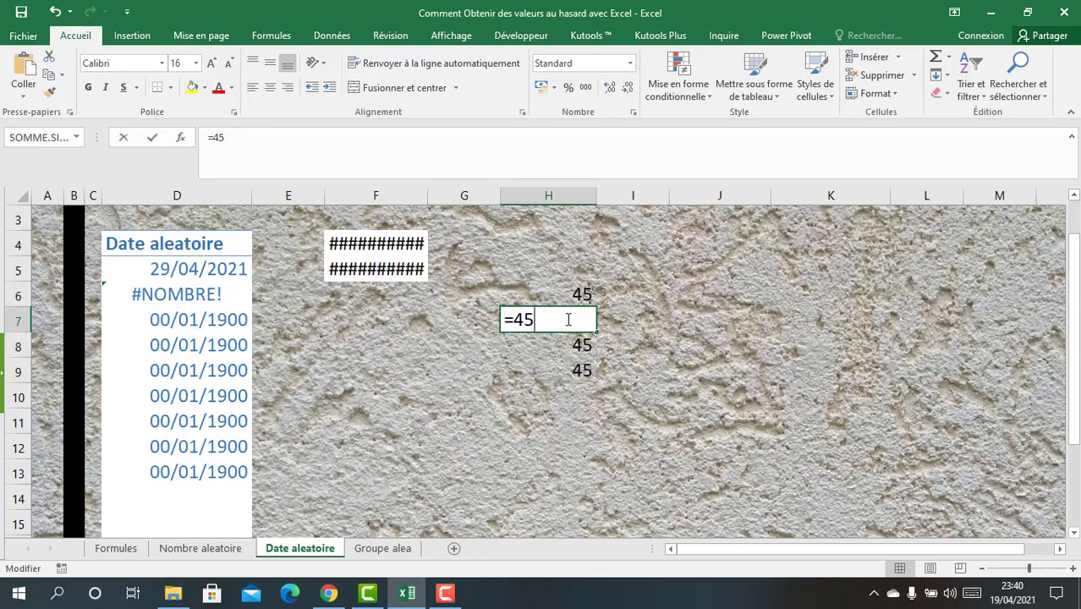
key(Return)
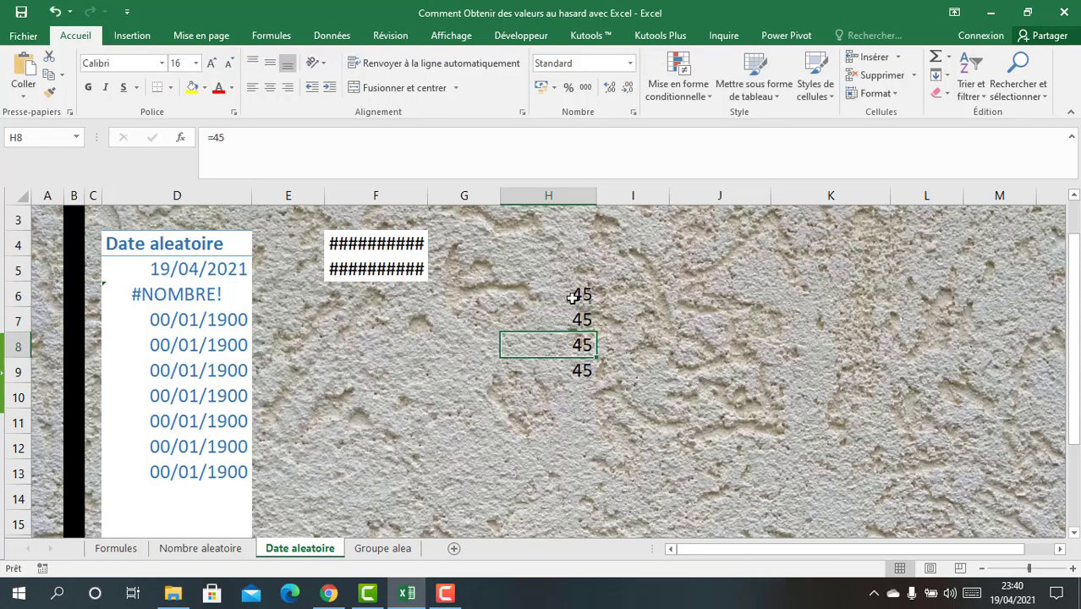
double_click(573, 296)
key(Return)
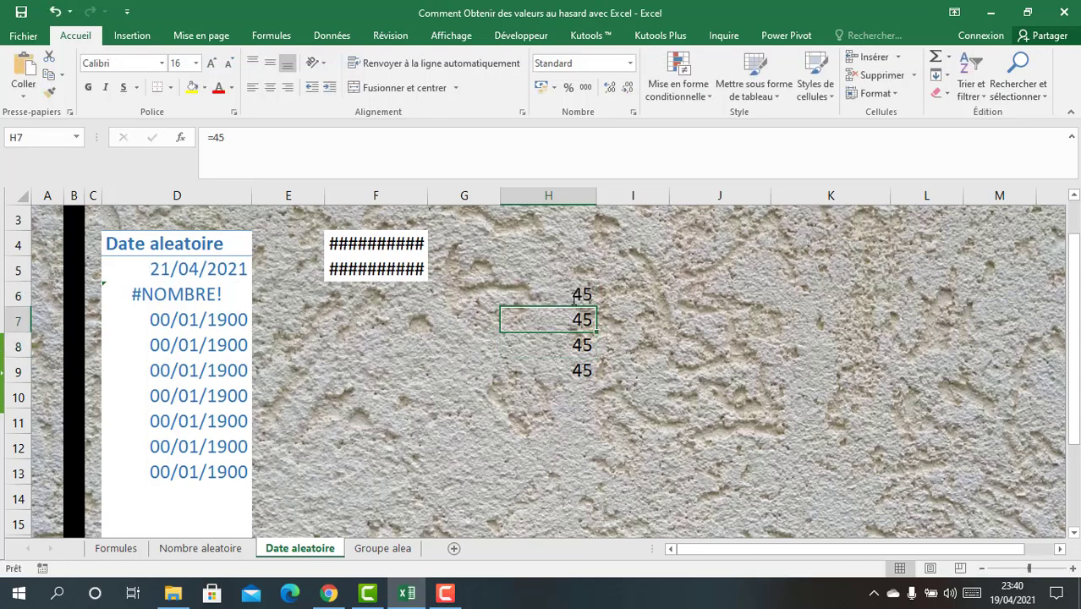
drag(573, 298, 583, 364)
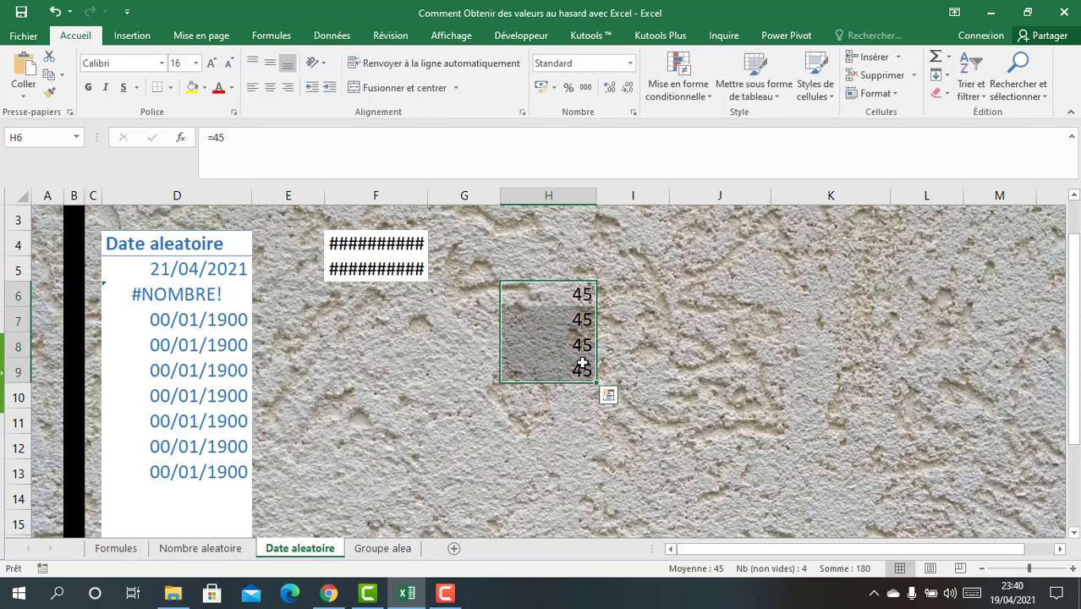
key(Delete)
Enter =I4 in H6 as a relative reference and put the value 45 in I4.
click(576, 296)
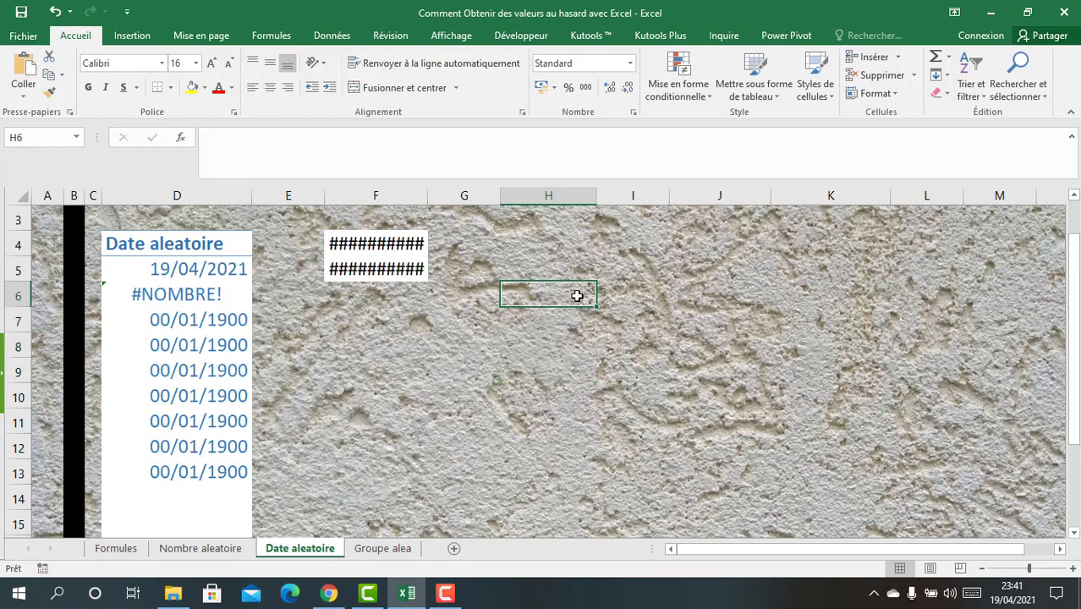
text(=)
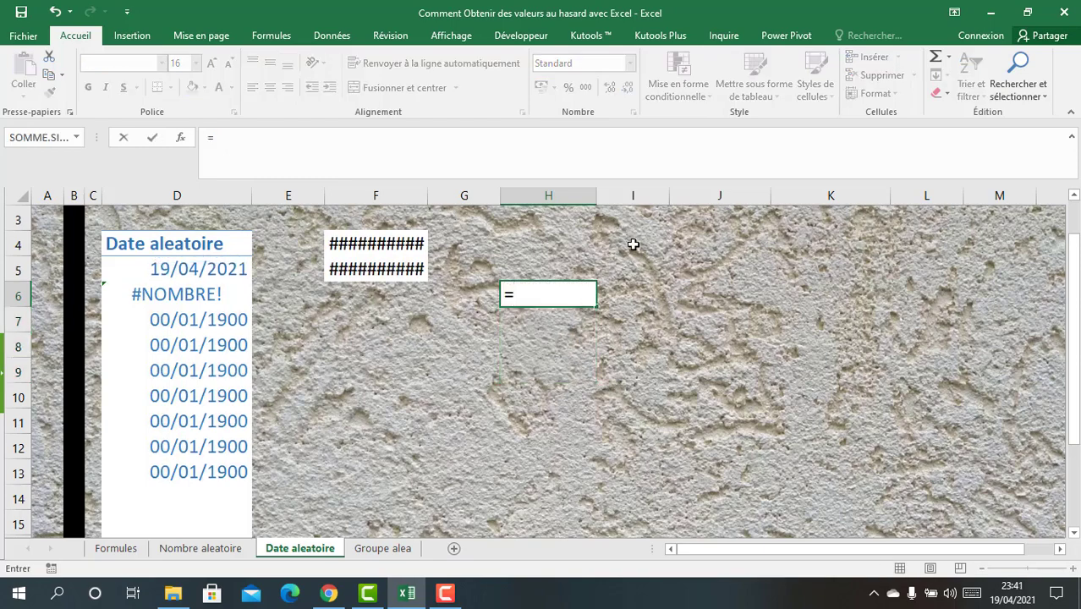
click(631, 241)
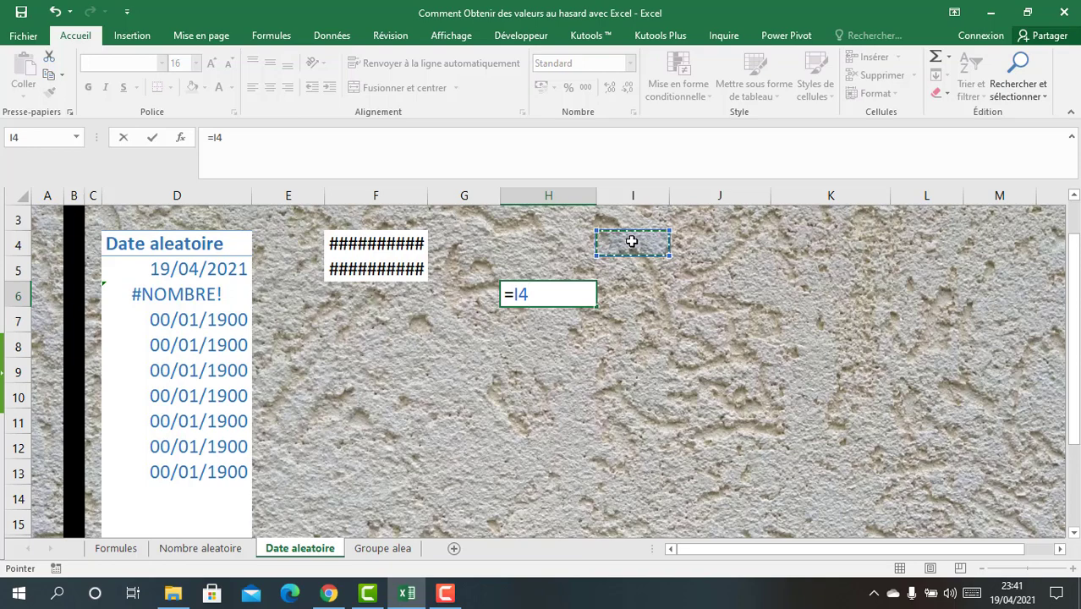
key(Return)
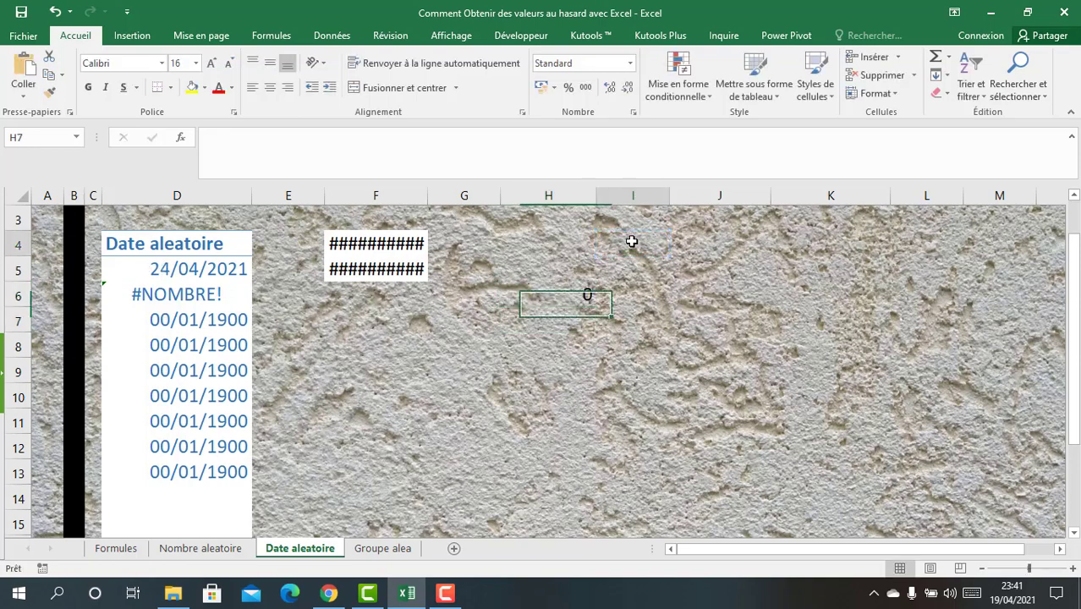
click(631, 241)
text(45)
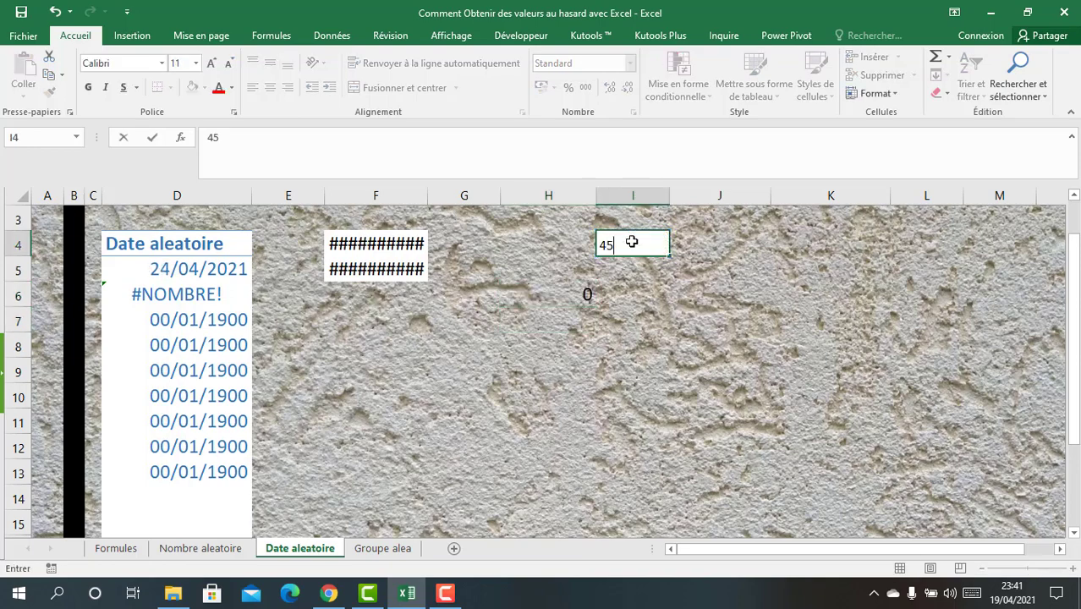
key(Return)
Fill the relative reference formula from H6 down to H11.
click(578, 294)
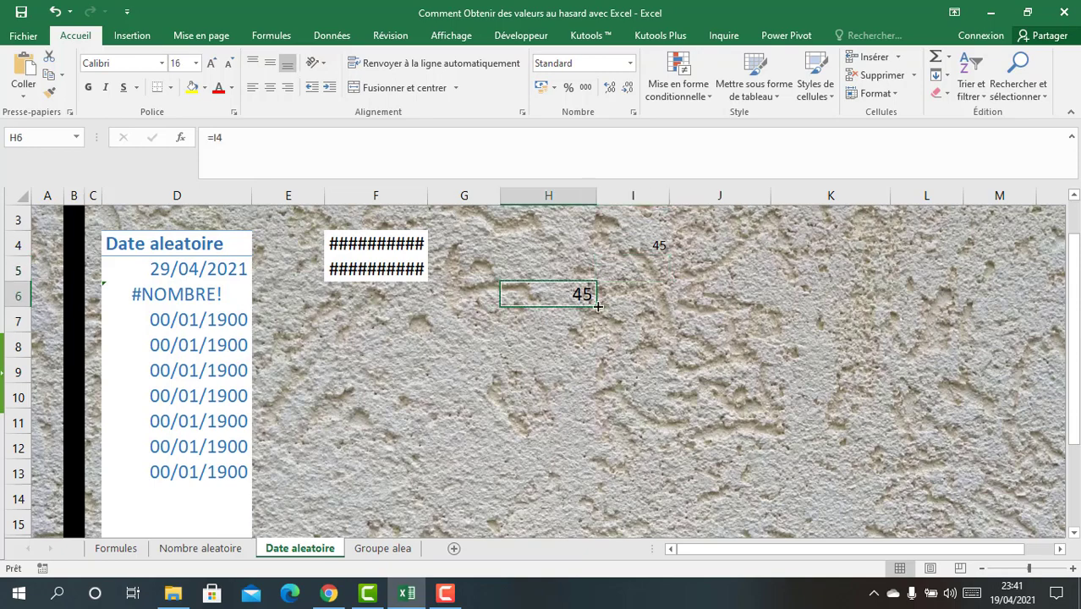
drag(595, 308, 602, 423)
click(567, 294)
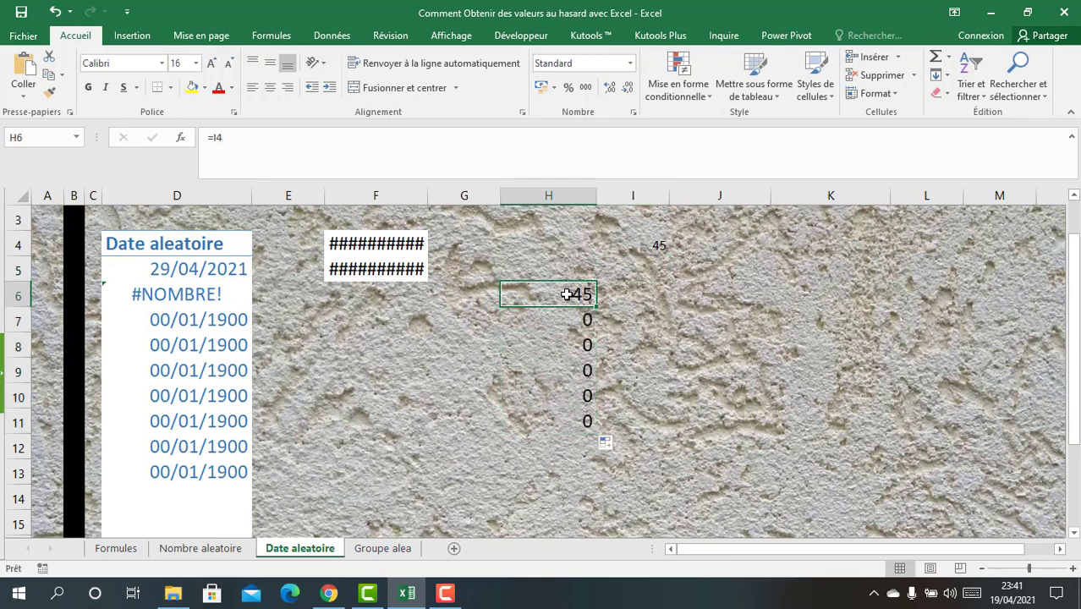
Compare the references in the H6, H7 and H8 formulas with the source cell I4.
click(657, 244)
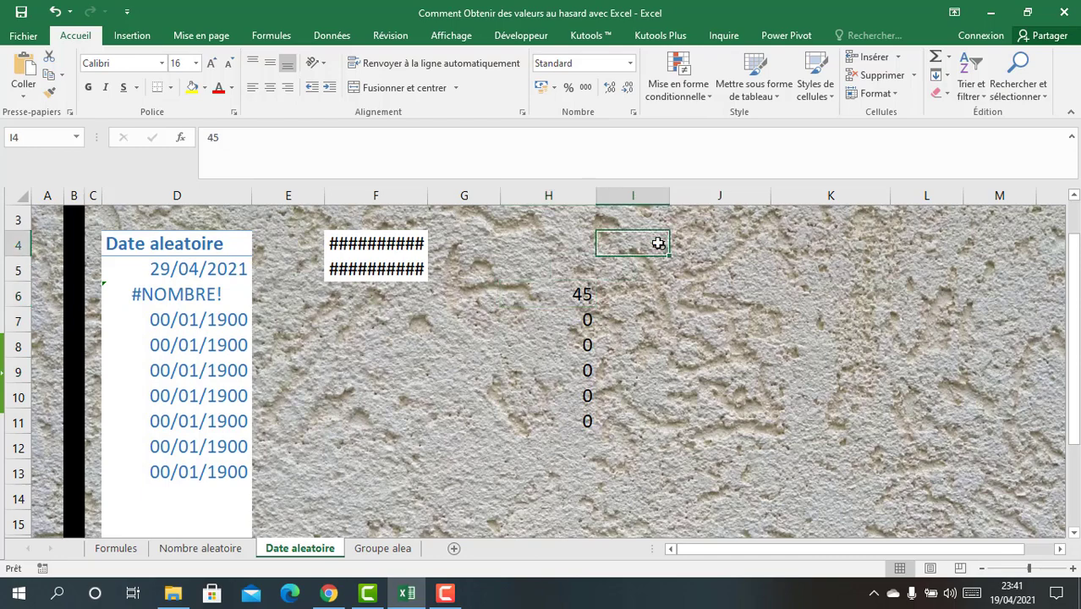
click(574, 296)
click(587, 319)
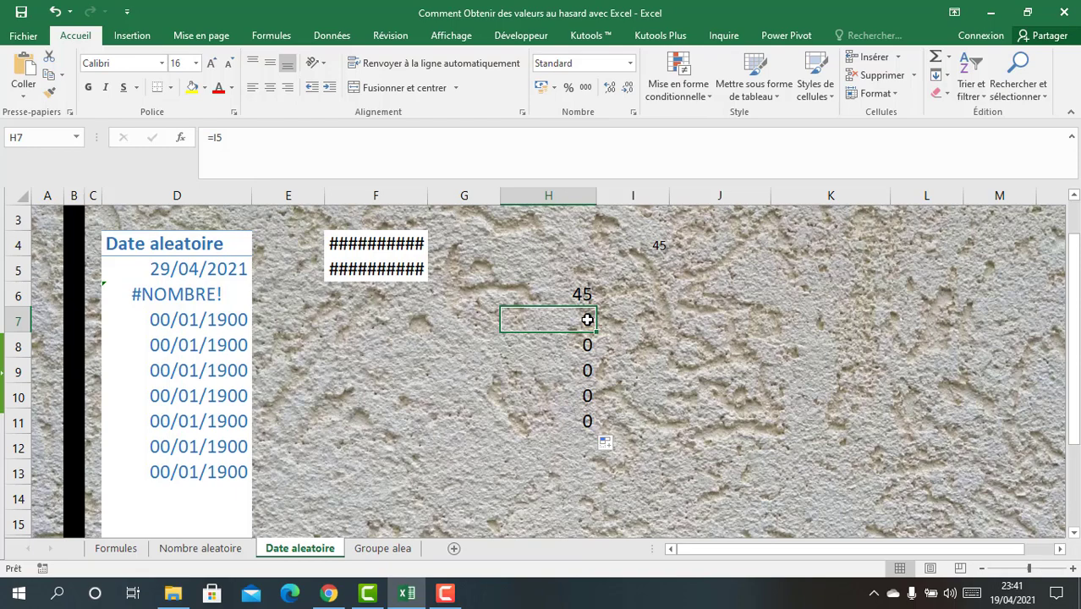
double_click(588, 319)
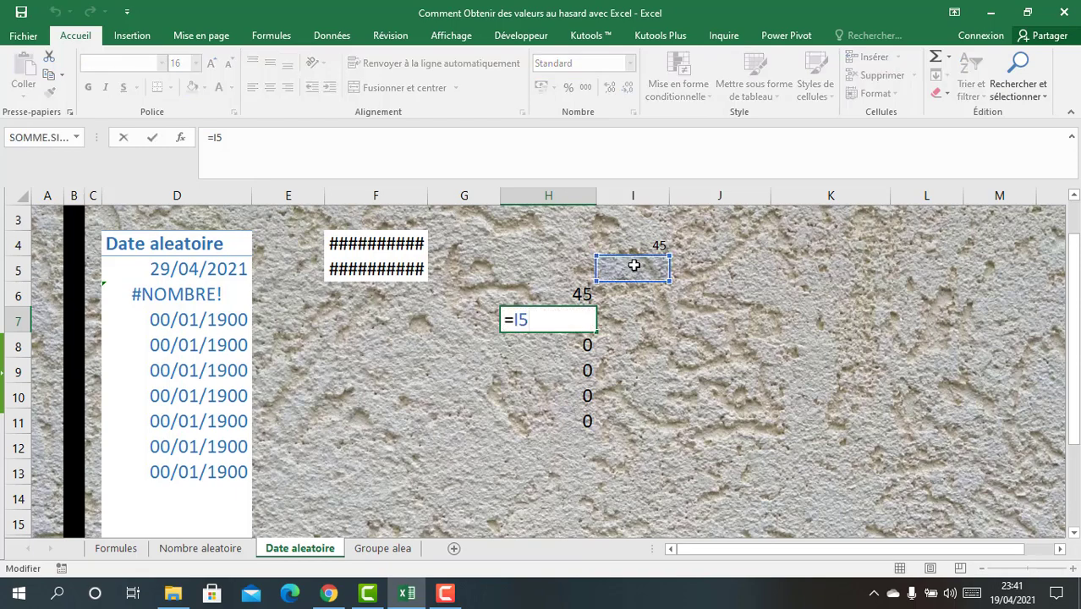
double_click(580, 344)
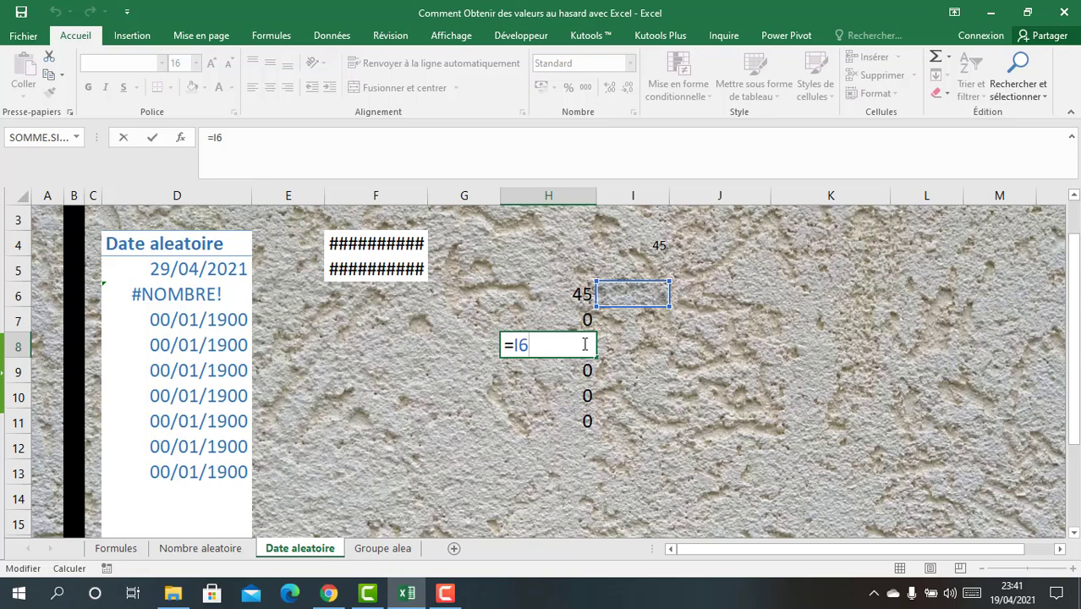
click(584, 321)
click(582, 293)
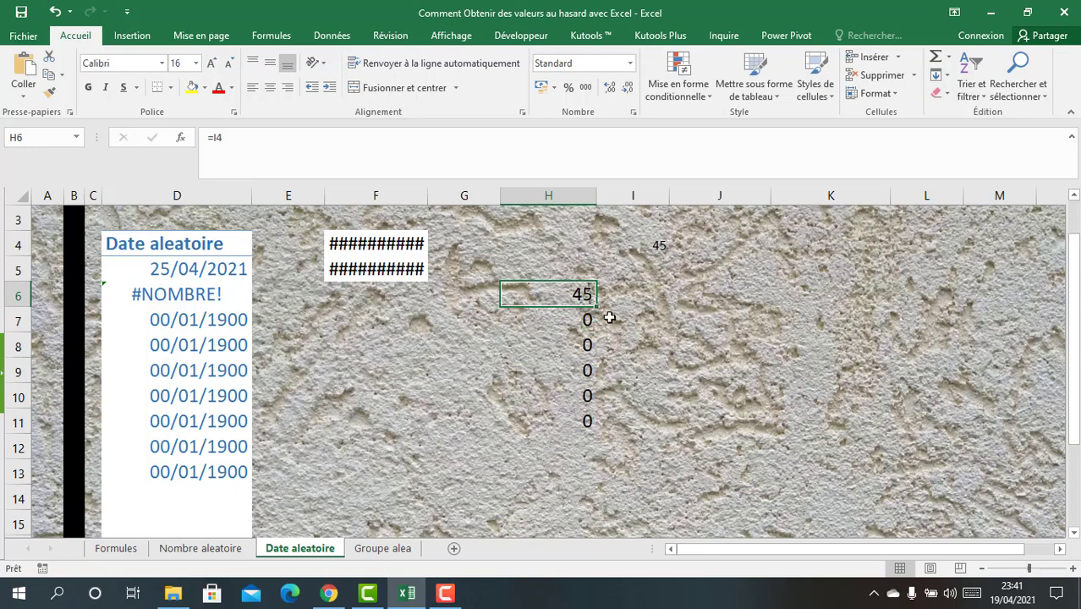
click(643, 246)
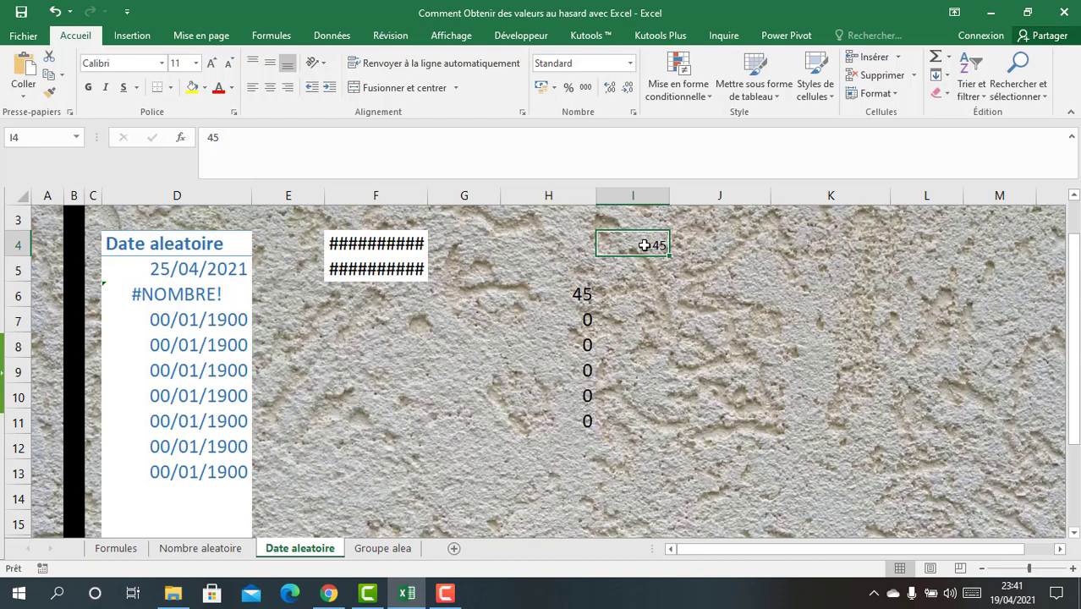
Make the reference in H6 absolute so its formula reads =$I$4.
click(583, 294)
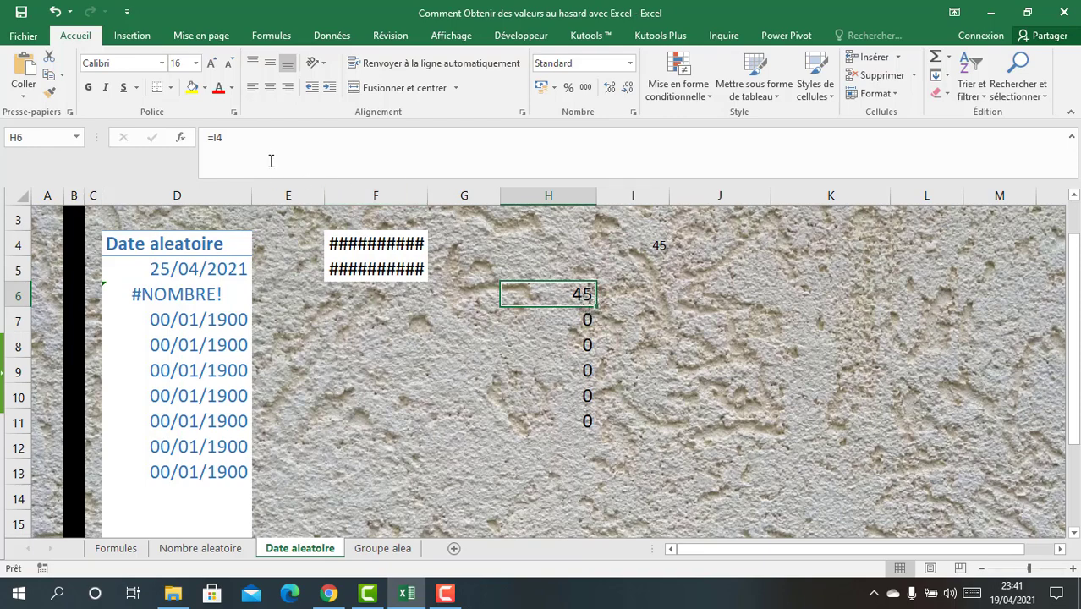
click(239, 142)
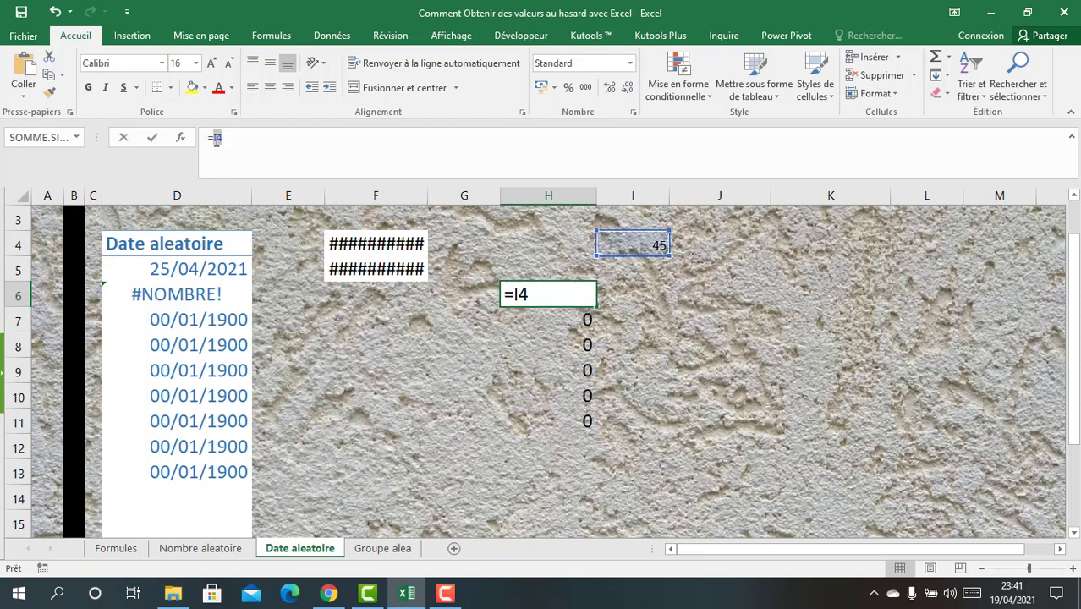
click(216, 140)
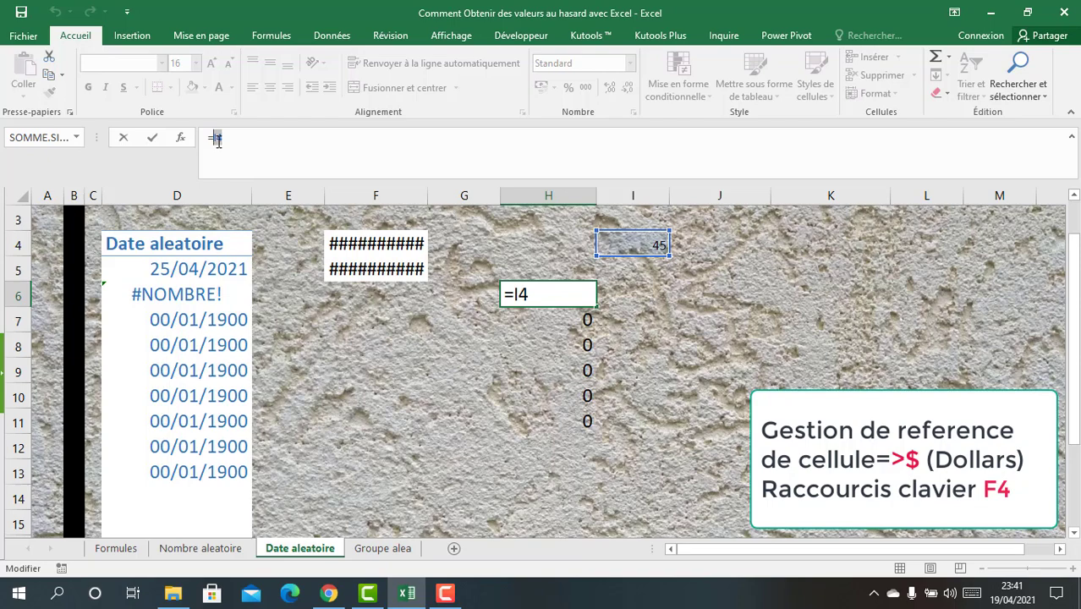
key(F4)
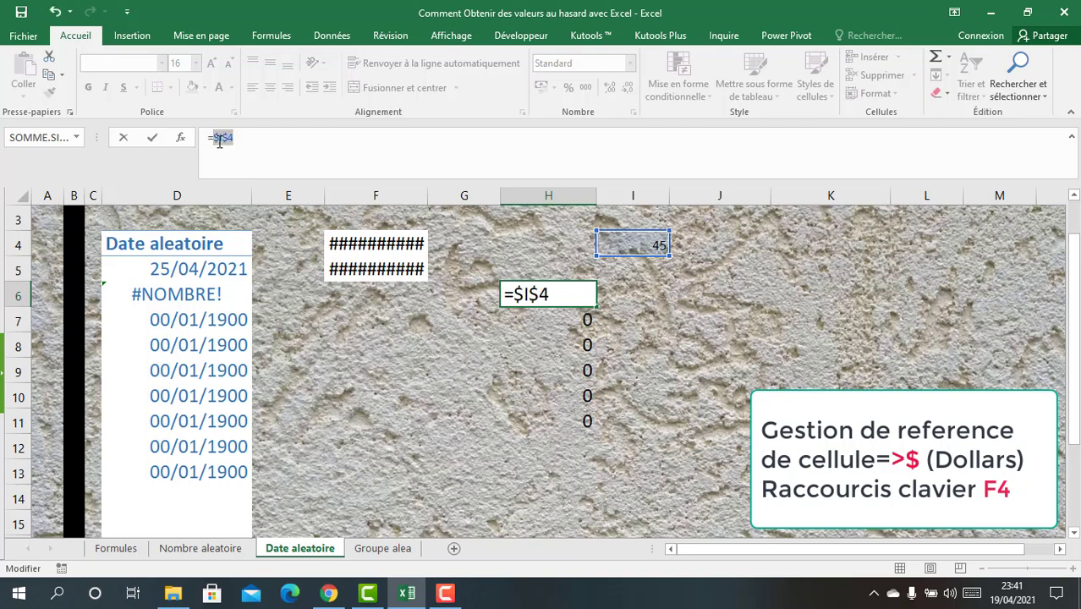
key(Return)
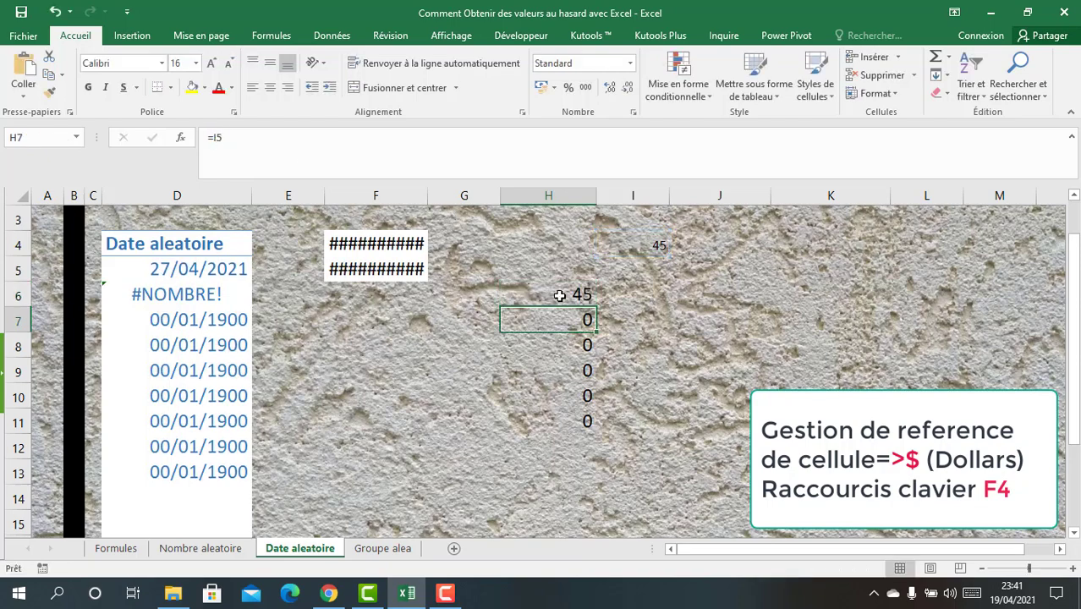
Fill the absolute reference from H6 down to H11 and check the formulas in H7 and H8.
click(560, 296)
drag(597, 306, 603, 438)
double_click(574, 319)
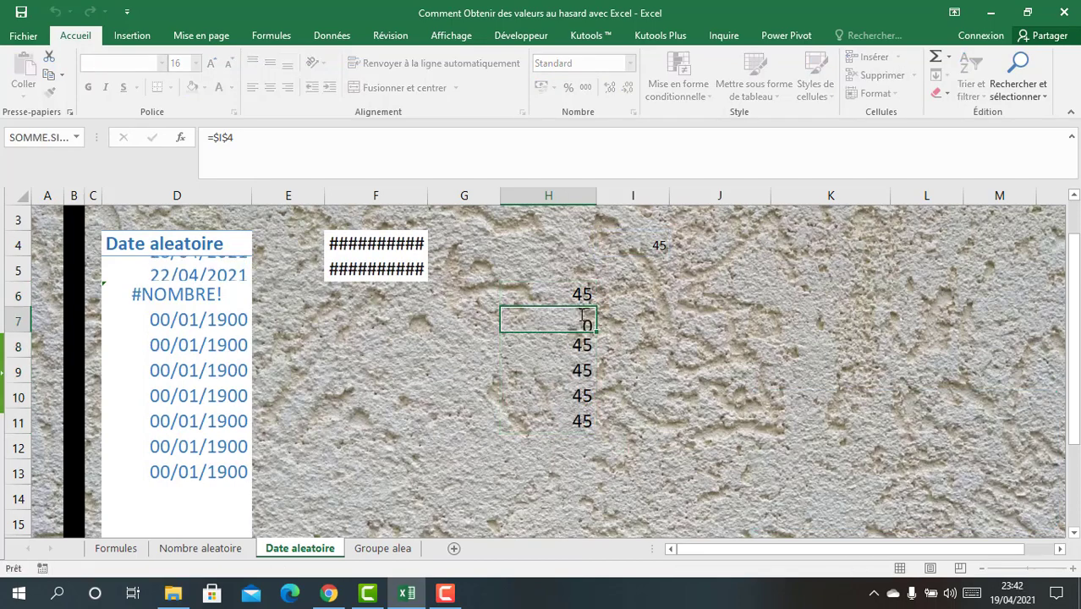
key(Return)
double_click(574, 346)
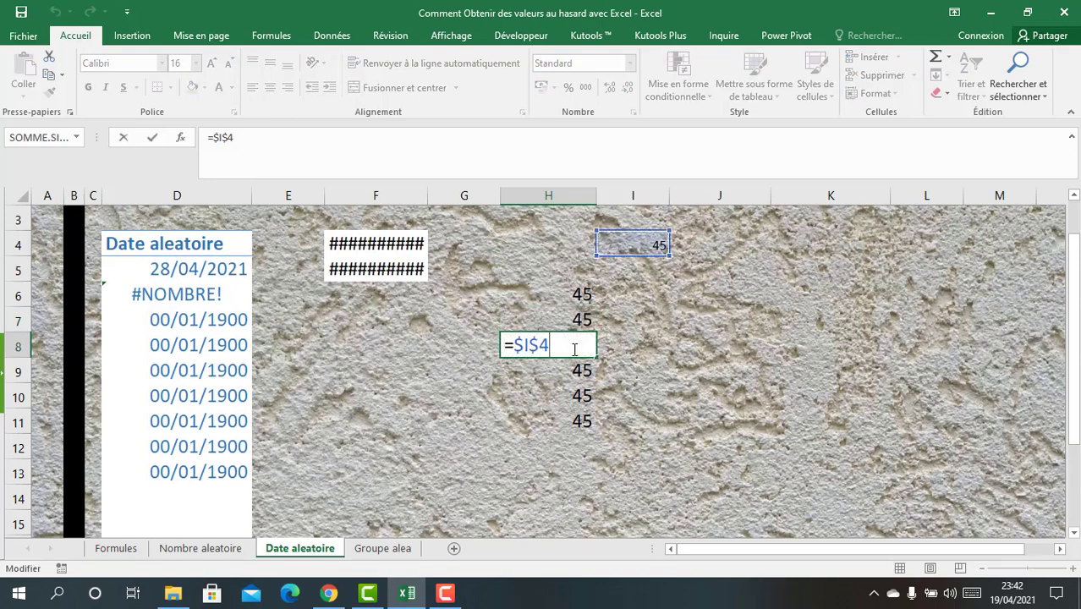
key(Return)
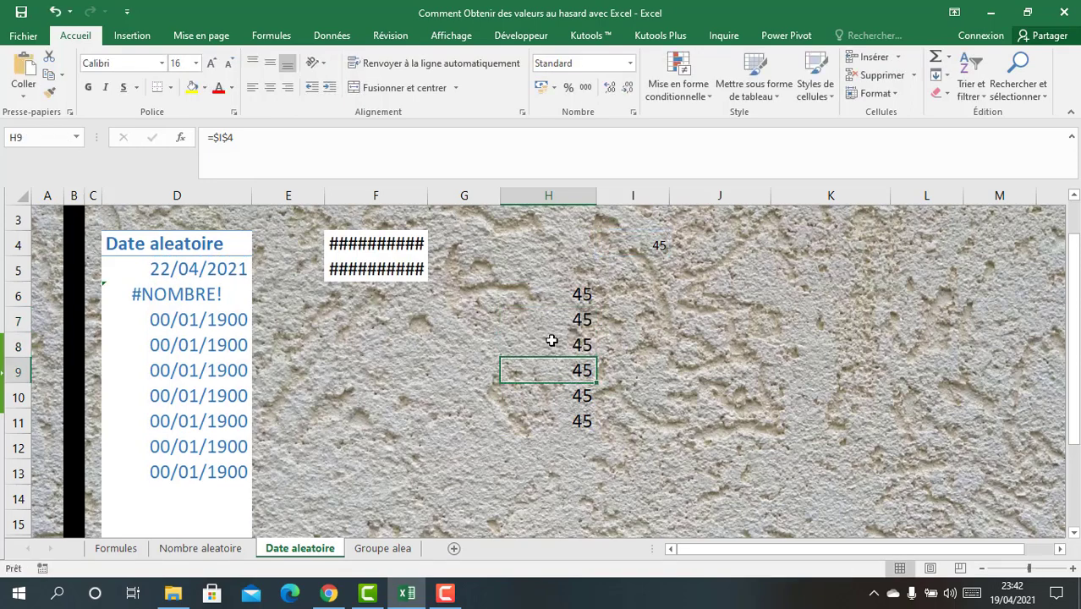
Make both bounds of the D5 formula absolute, giving =ALEA.ENTRE.BORNES($F$4;$F$5).
double_click(214, 267)
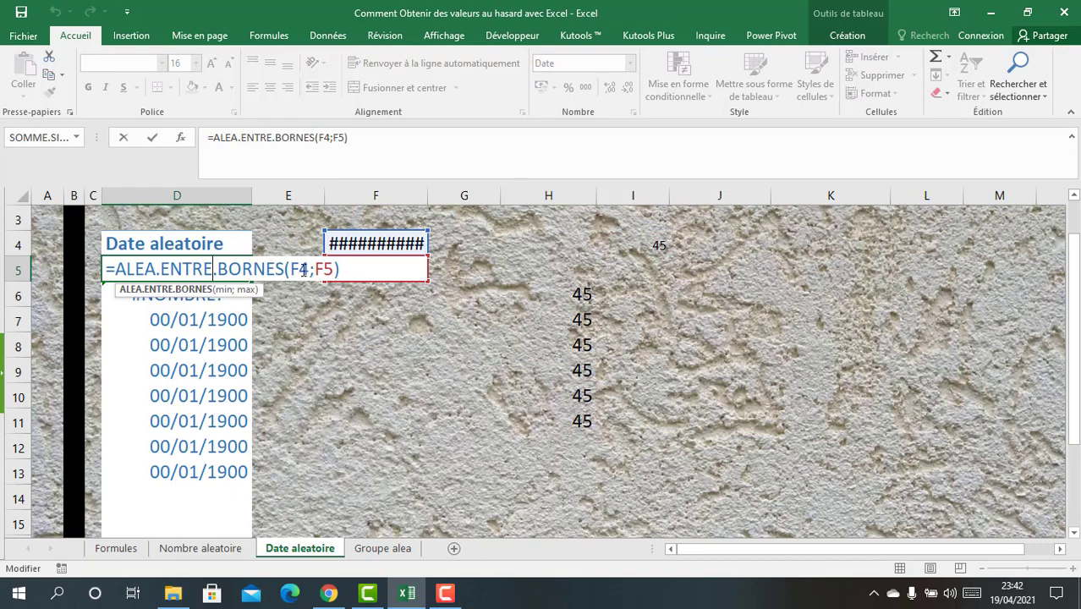
drag(310, 269, 292, 269)
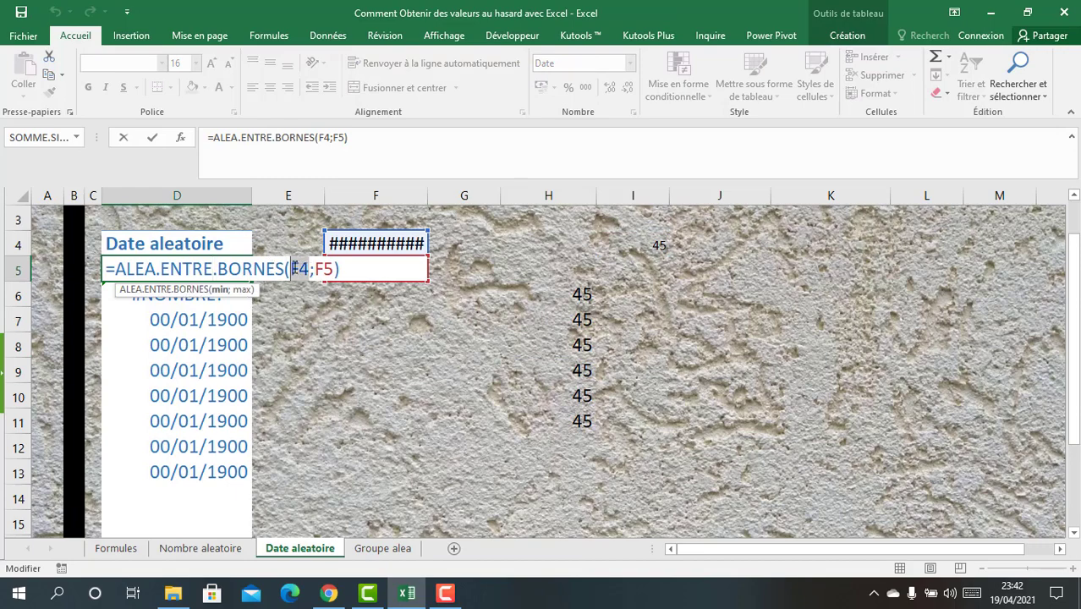
key(F4)
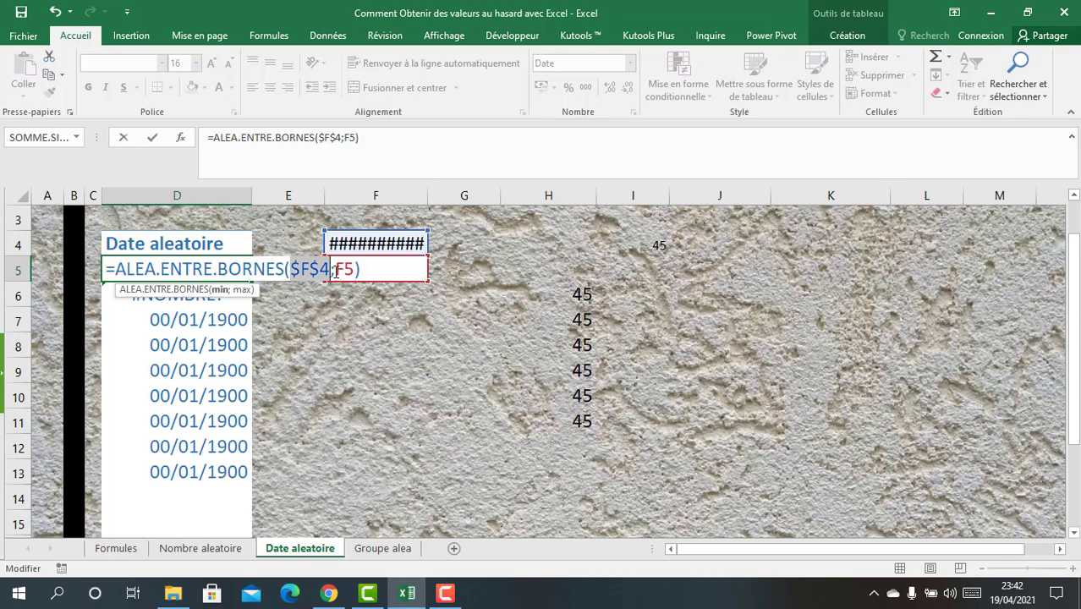
drag(336, 269, 353, 273)
key(F4)
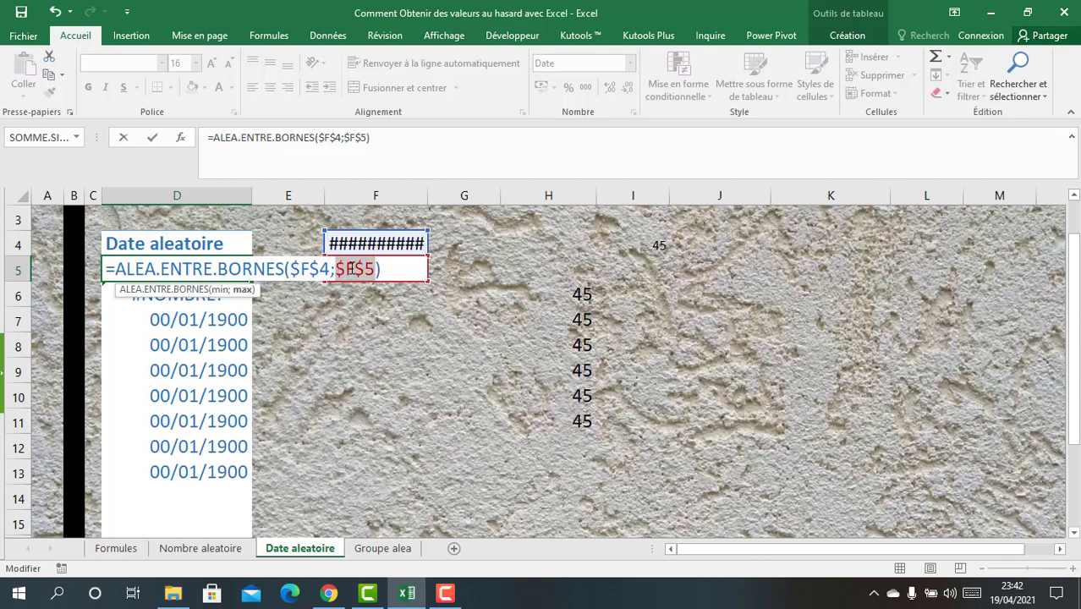
key(Return)
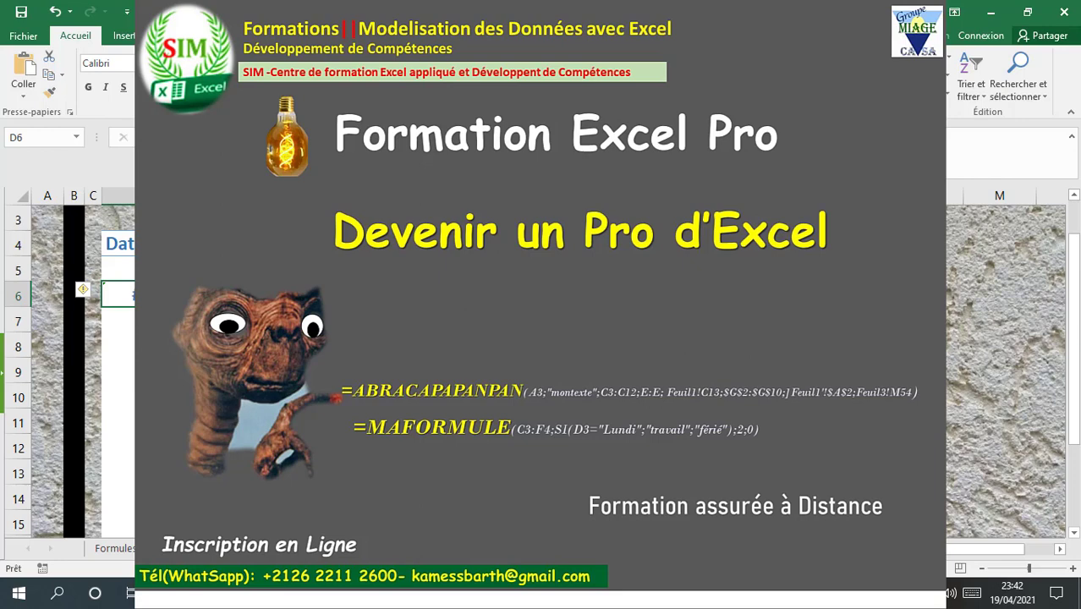
Fill the random date formula from D5 down to D16 in the Date aleatoire column.
click(212, 270)
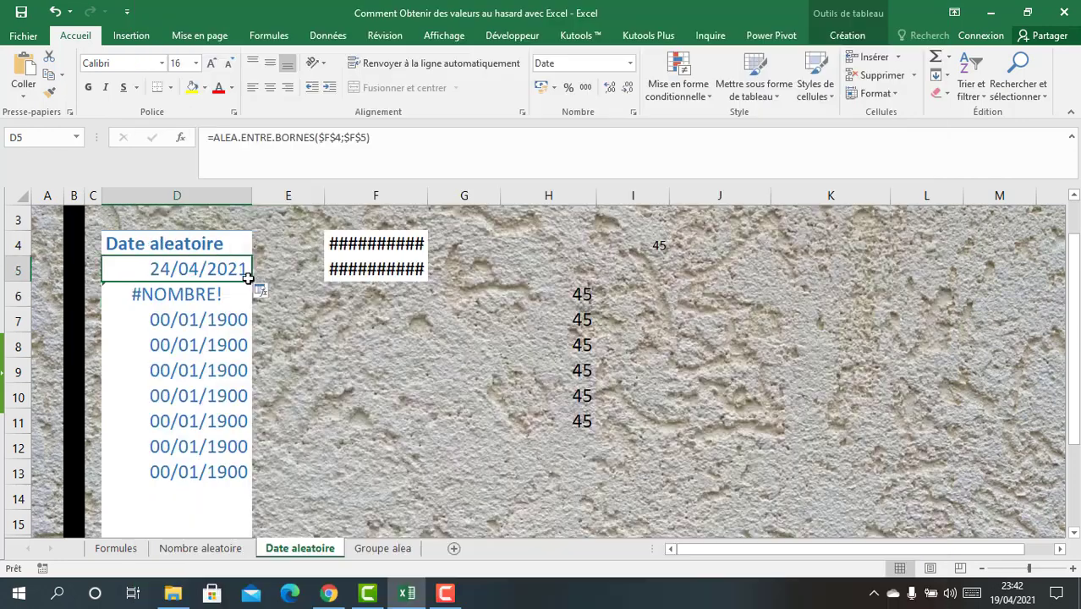
drag(250, 283, 215, 501)
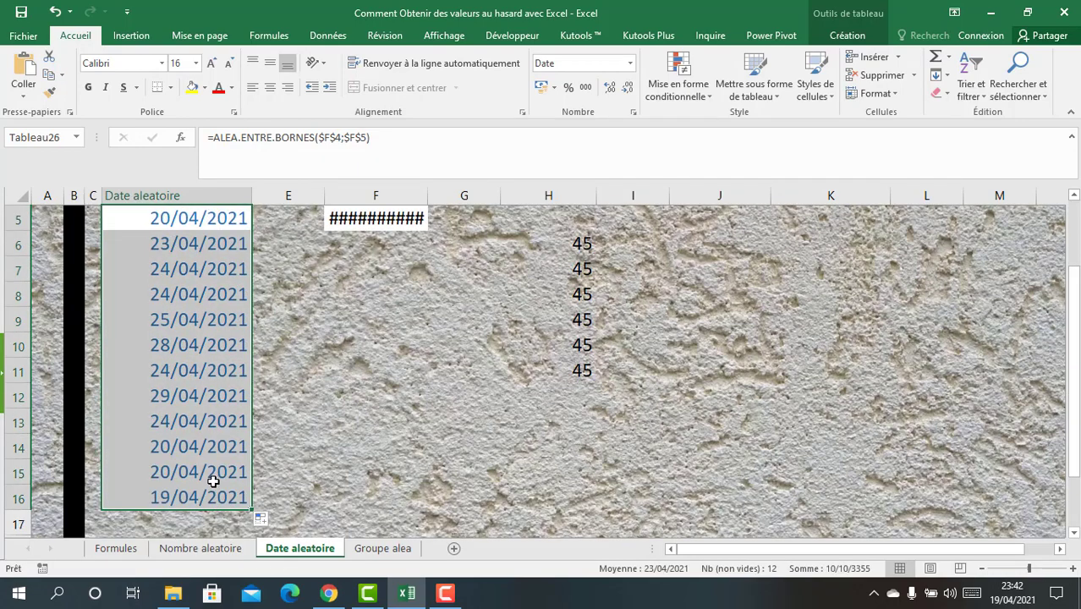
scroll(206, 452, up, 2)
Check the filled formulas in D10, D5 and D6, and widen column F enough to show its dates.
click(205, 449)
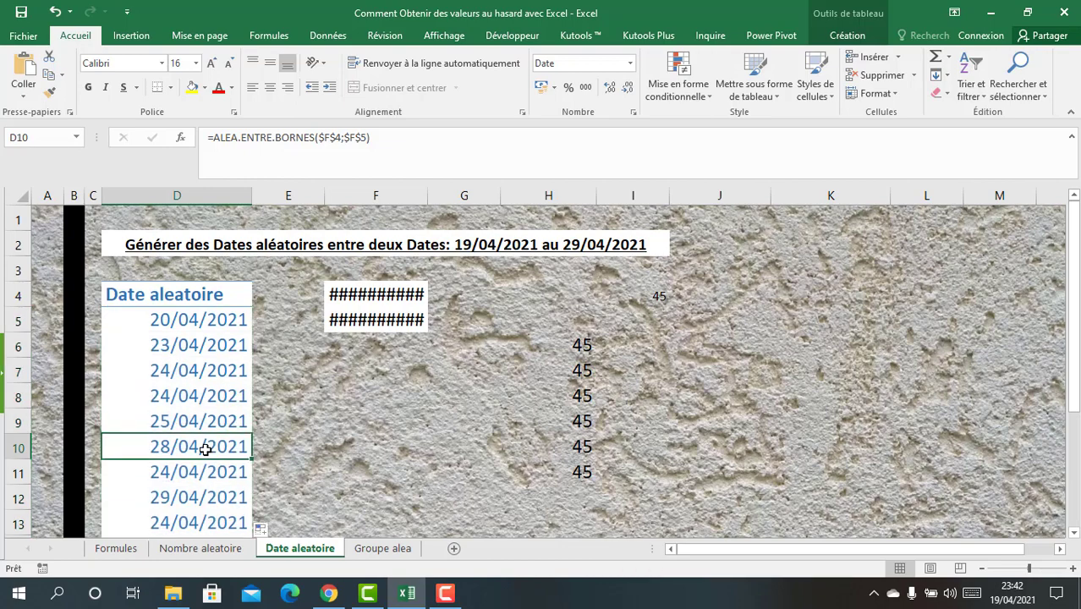
click(218, 324)
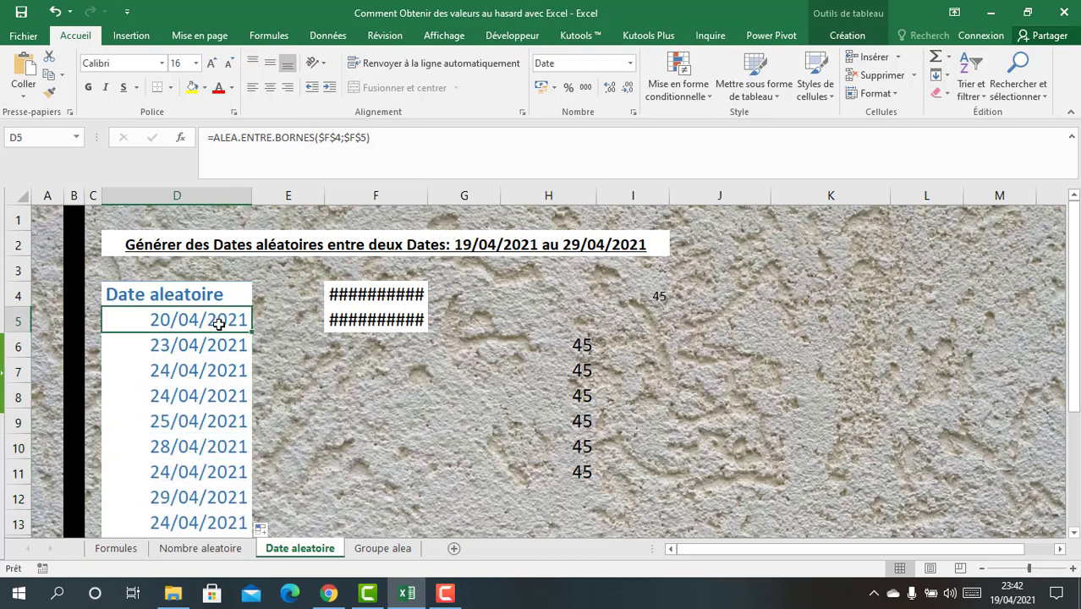
click(218, 338)
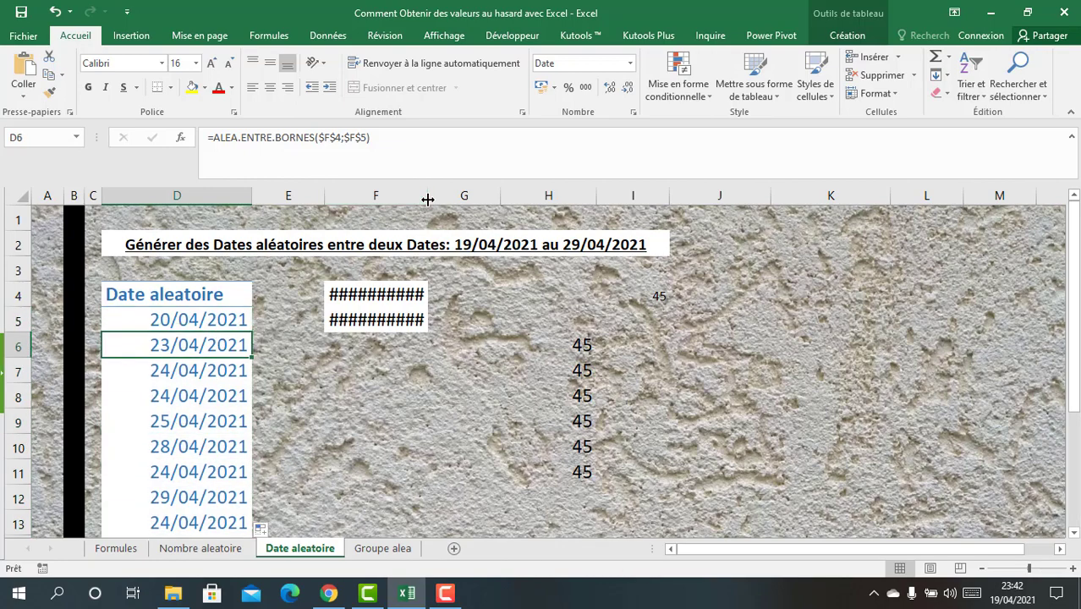
drag(428, 198, 460, 206)
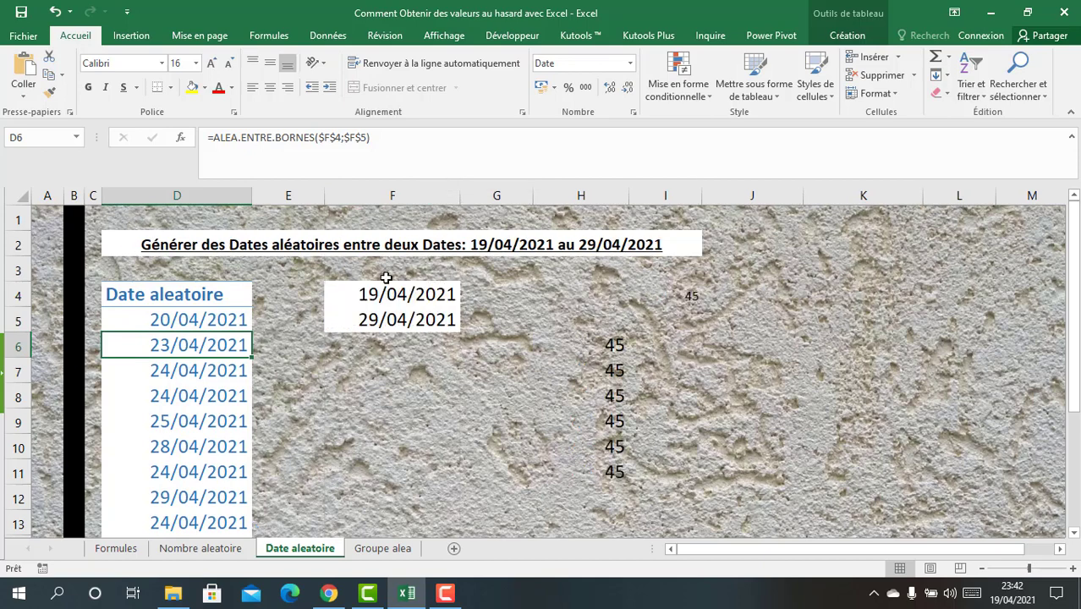
Inspect the minimum and maximum references in the D5 formula against the dates in F4 and F5.
click(202, 323)
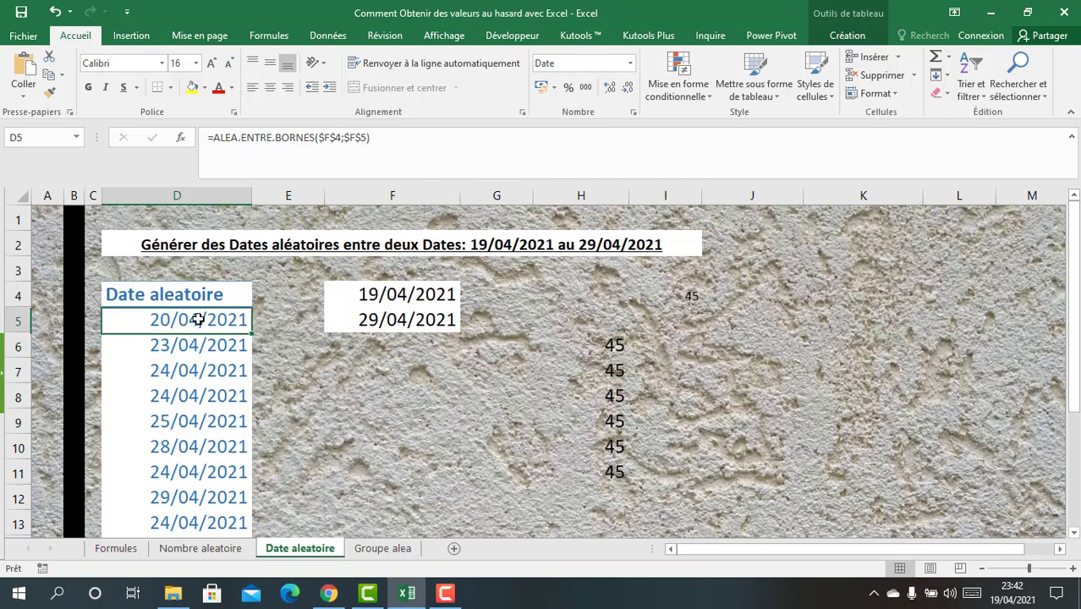
double_click(330, 138)
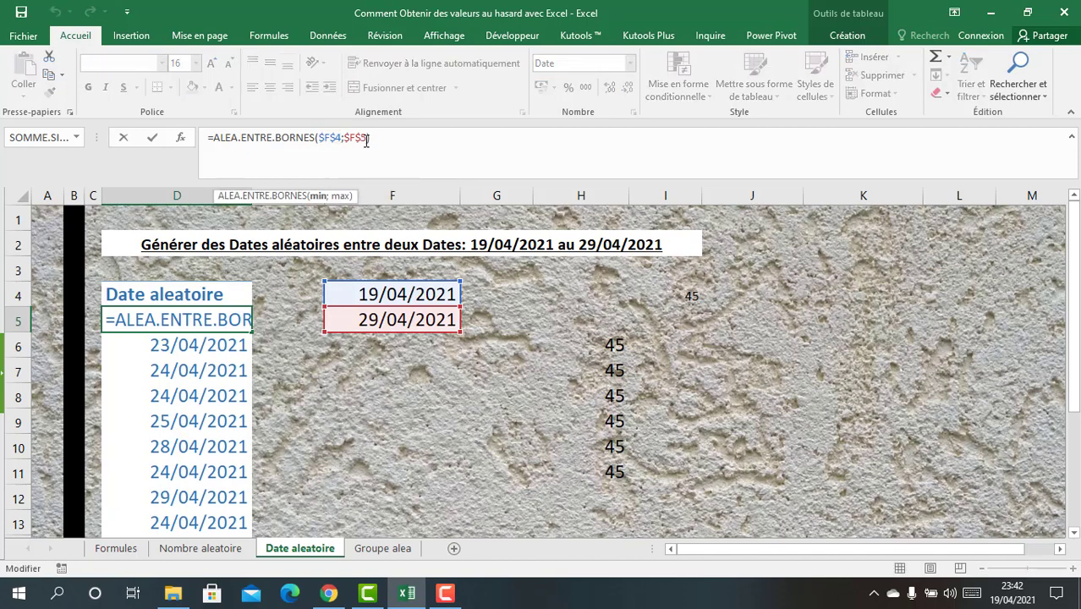
double_click(347, 138)
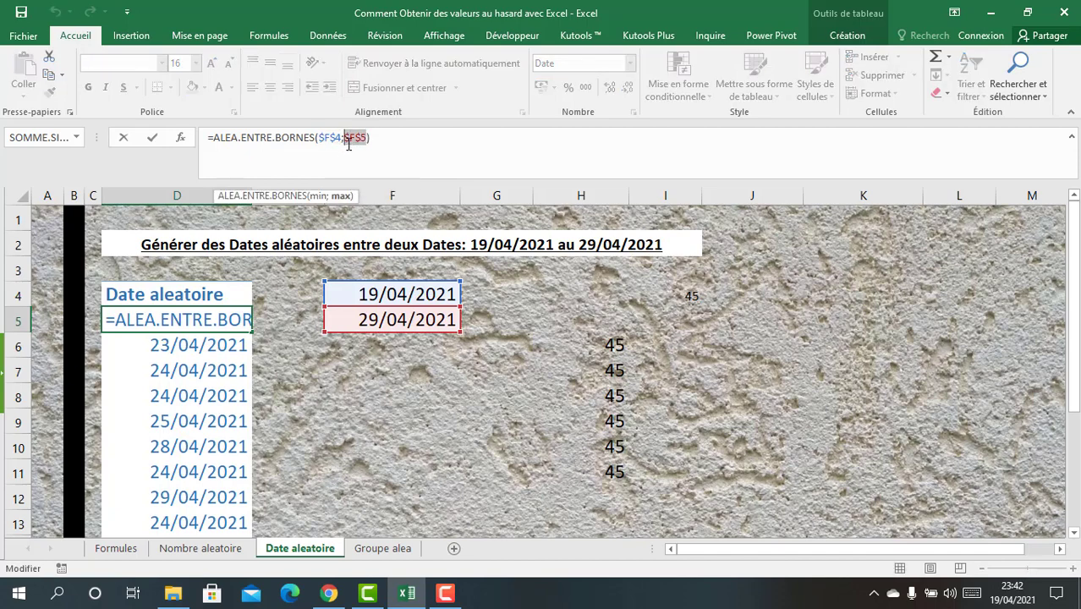
key(Return)
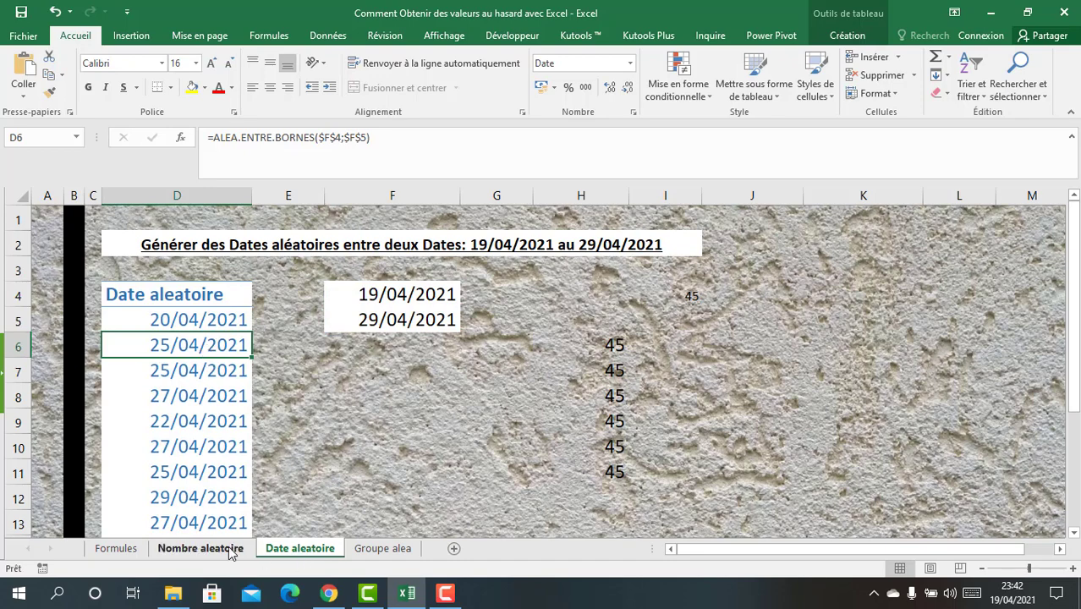
Open the Groupe alea sheet and examine the team names in F3:H3 and the Joueur and Equipe columns.
click(199, 549)
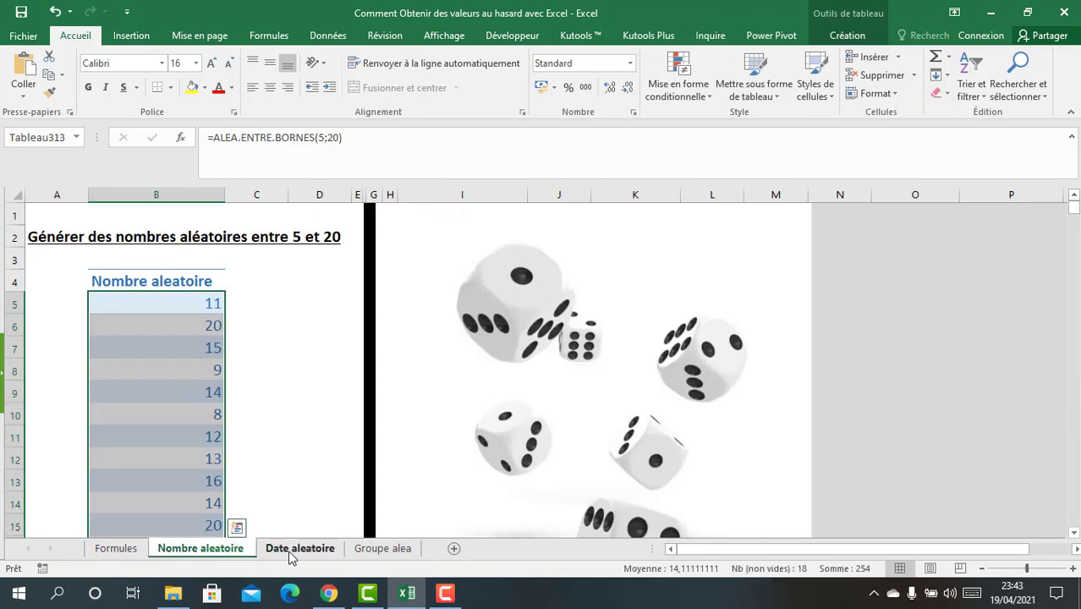
click(290, 550)
click(383, 548)
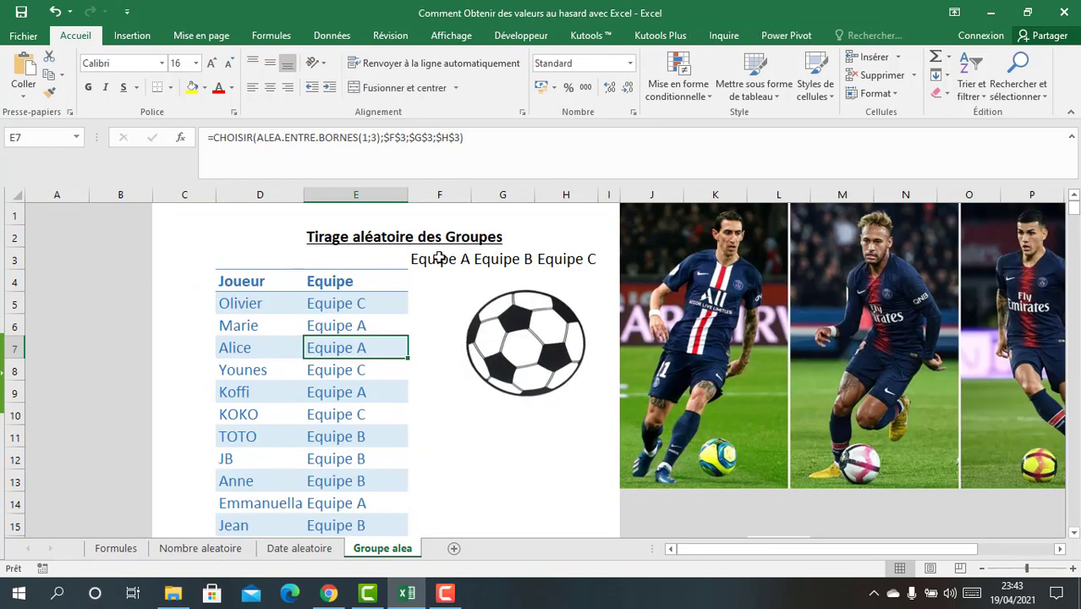
drag(427, 259, 572, 265)
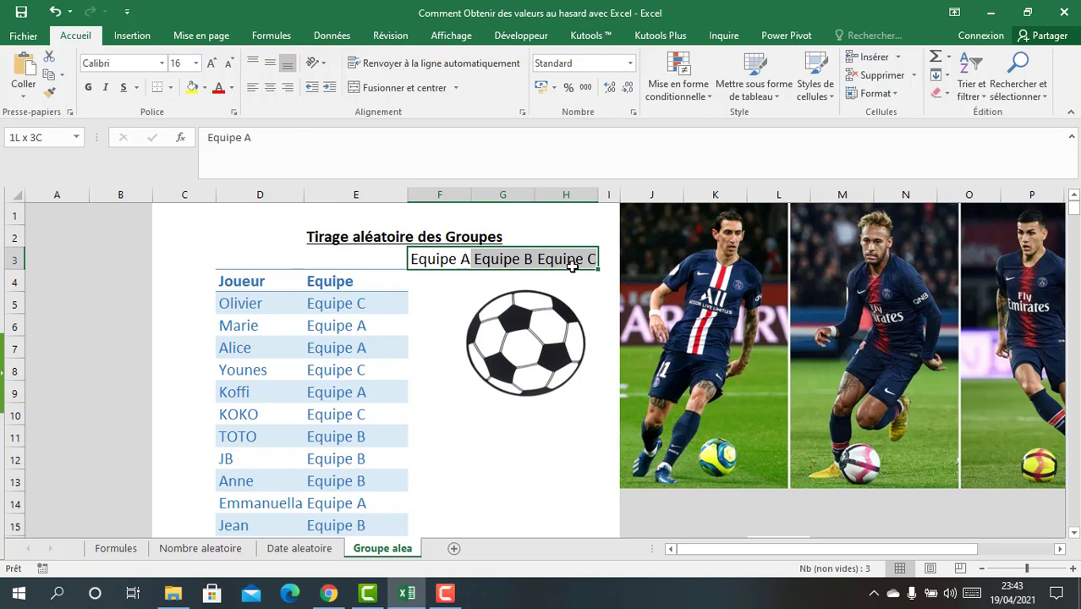
click(252, 303)
click(349, 307)
drag(258, 304, 263, 393)
drag(345, 306, 347, 372)
click(229, 302)
Clear the existing team formulas from E5:E16 in the Equipe column.
drag(334, 305, 358, 506)
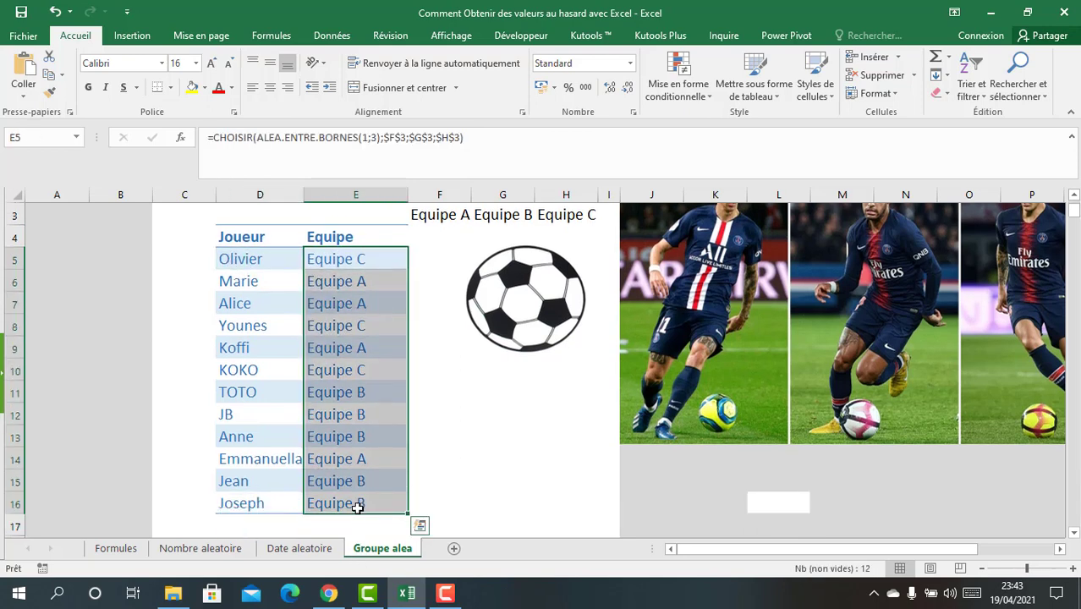
key(Delete)
click(330, 272)
scroll(330, 280, up, 1)
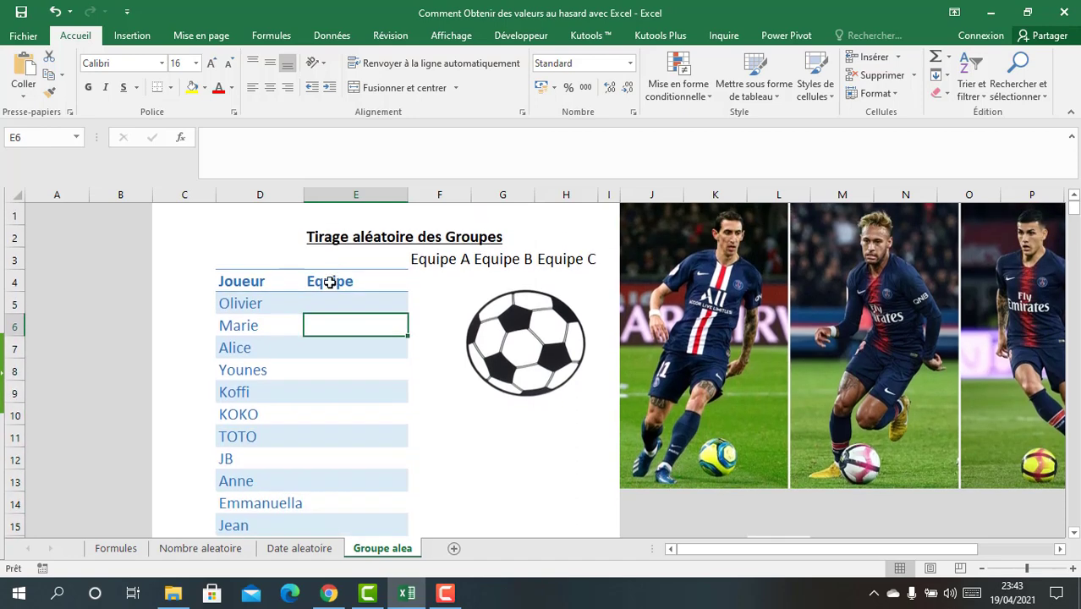
click(336, 300)
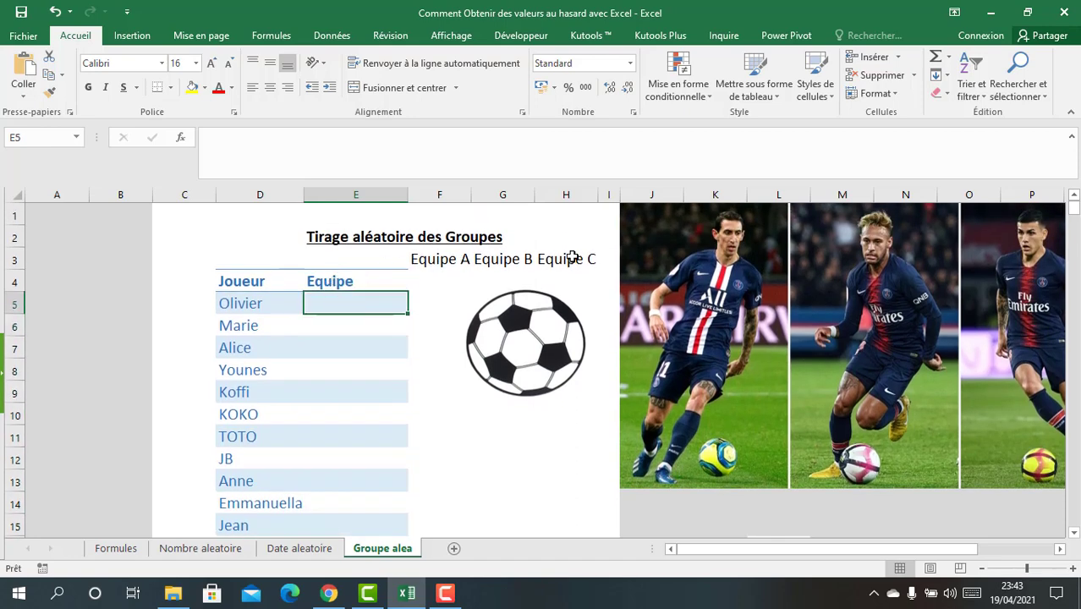
mouse_move(334, 303)
mouse_down()
mouse_move(351, 459)
mouse_move(343, 515)
mouse_move(343, 497)
mouse_up()
scroll(342, 496, up, 1)
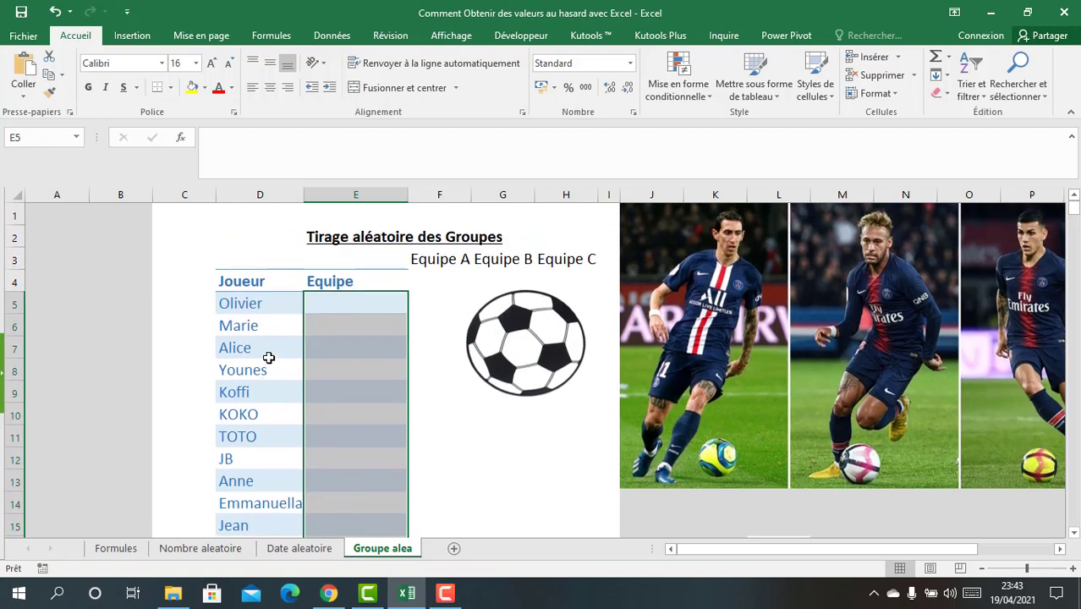
click(351, 304)
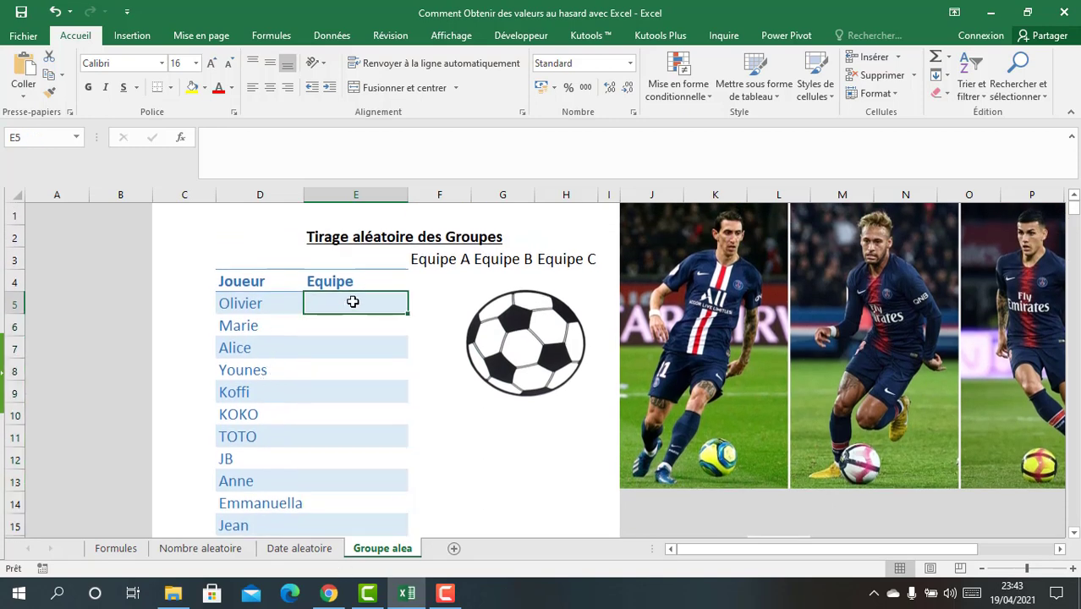
drag(353, 302, 351, 488)
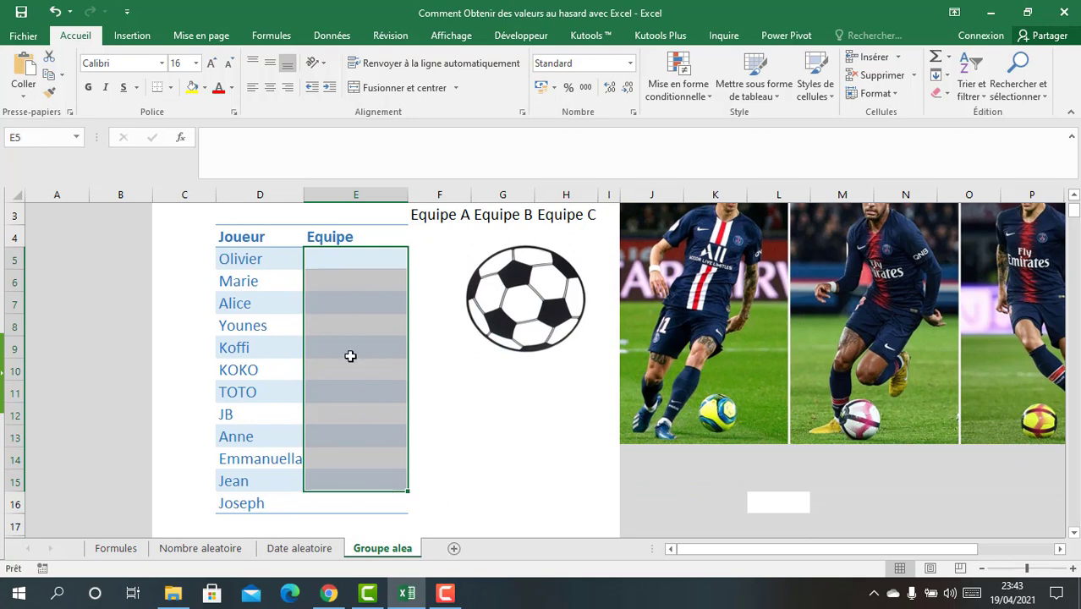
scroll(350, 357, up, 1)
click(350, 307)
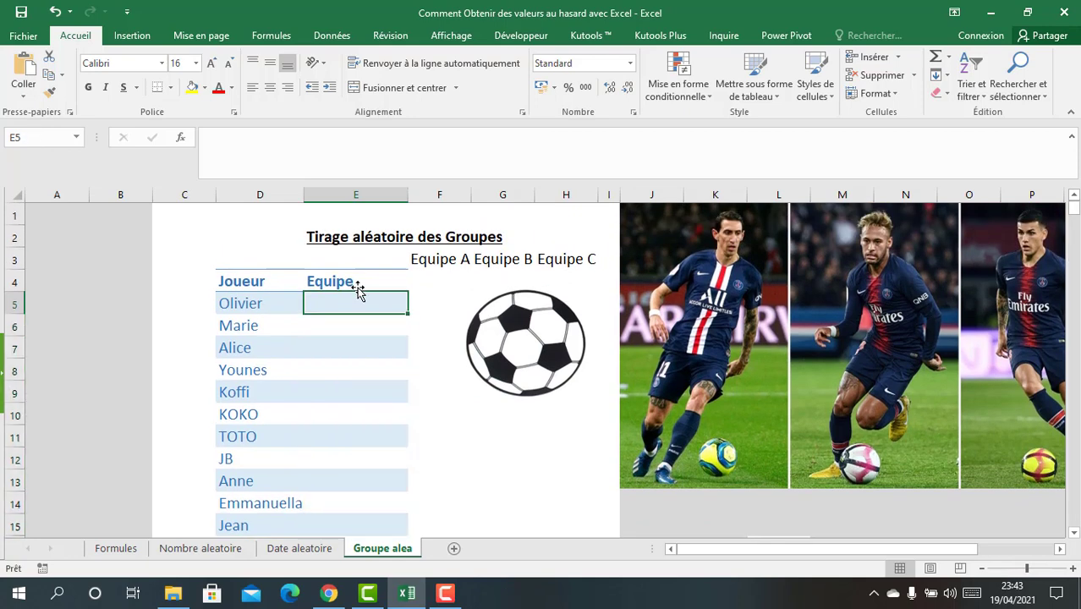
text(=al)
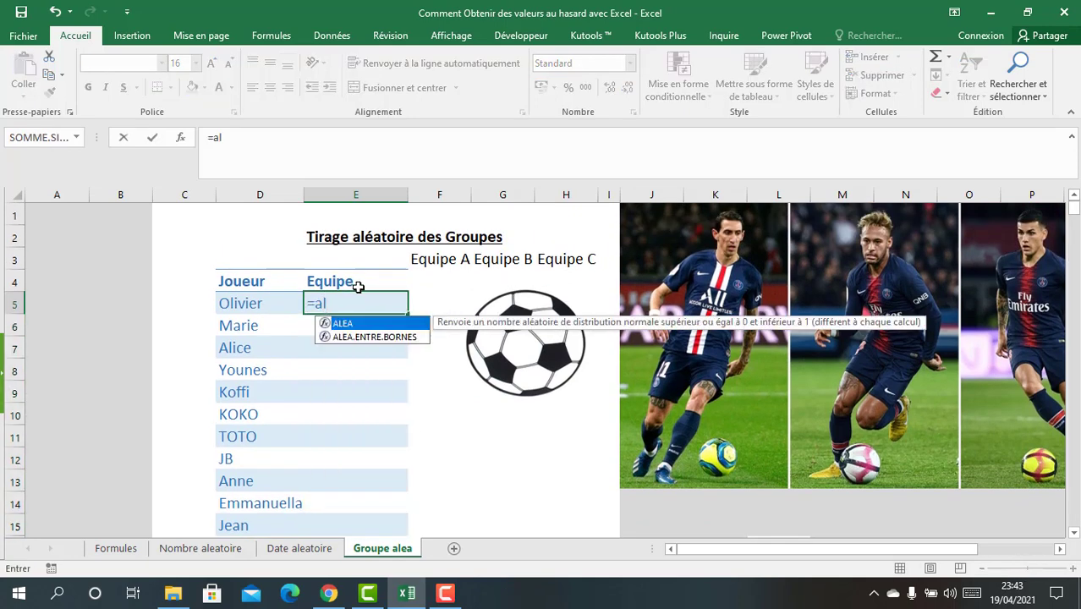
key(Down)
key(Tab)
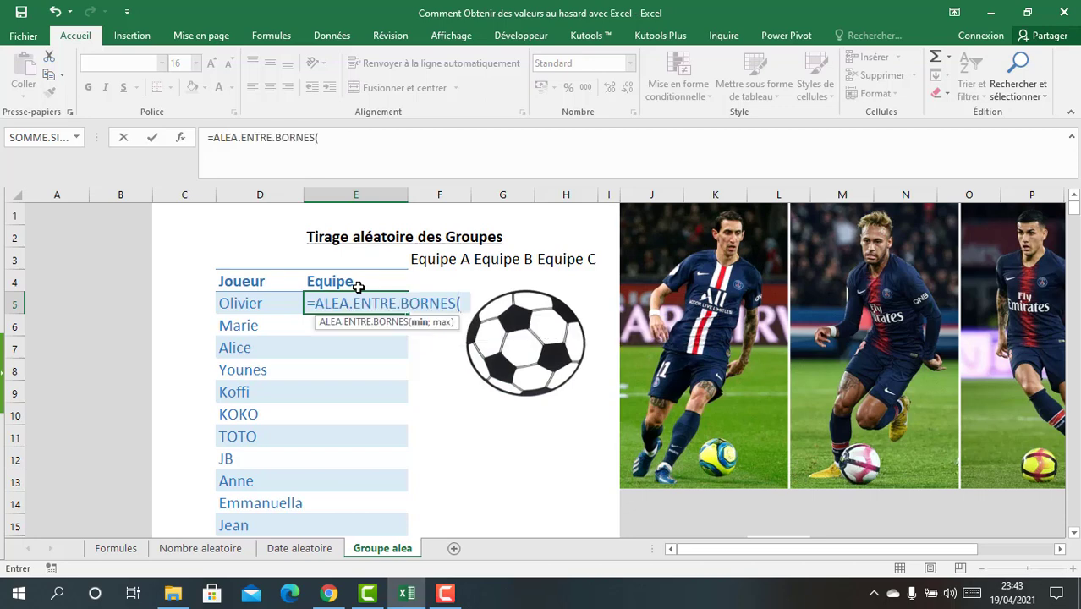
text(ch)
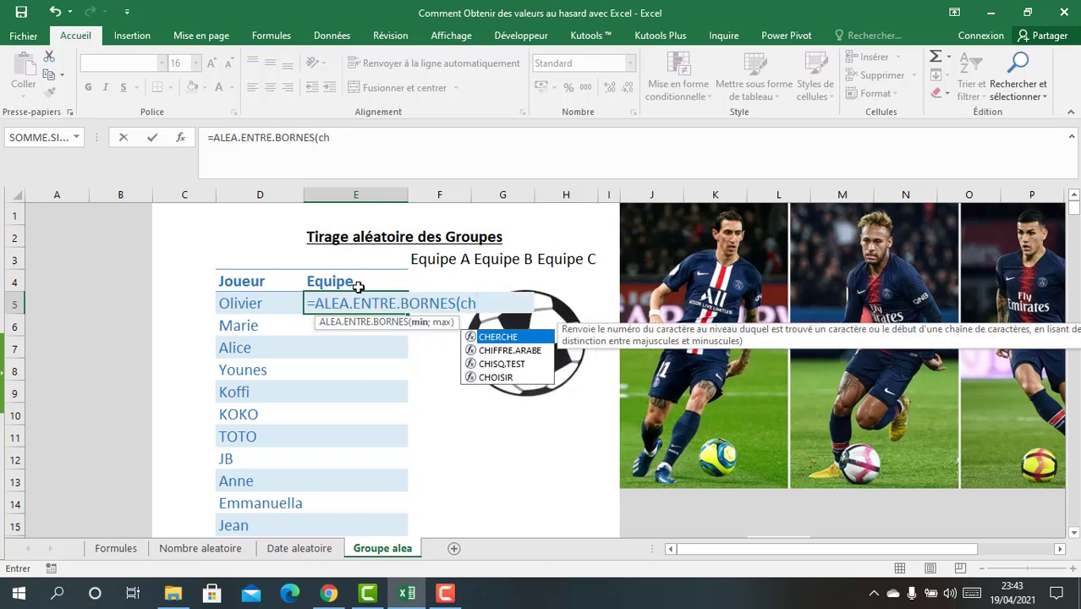
text(oi)
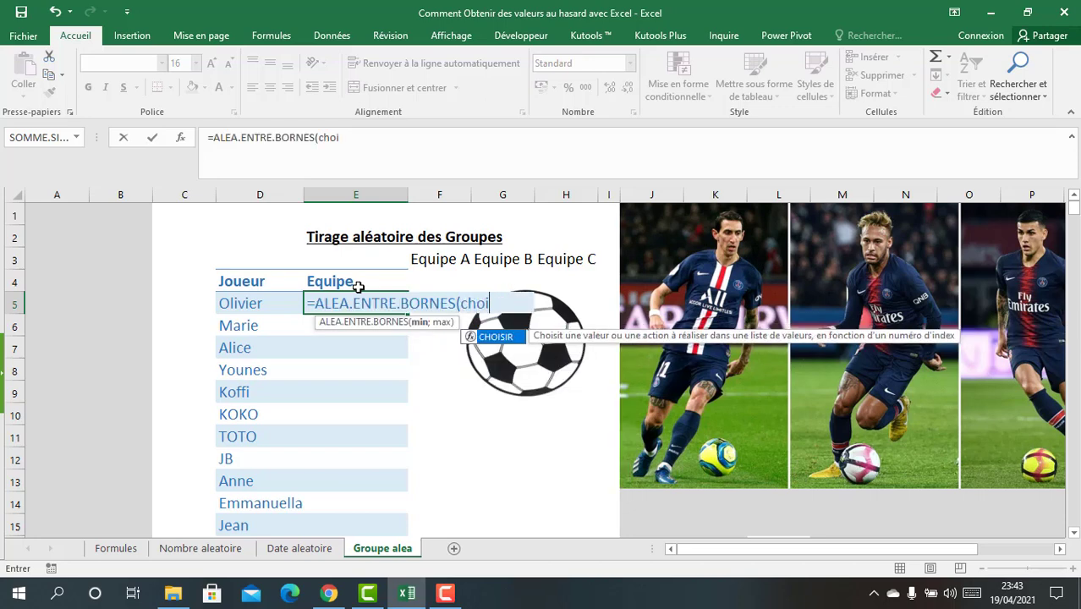
key(BackSpace)
key(BackSpace)
key(BackSpace)
key(BackSpace)
key(BackSpace)
key(BackSpace)
key(BackSpace)
key(BackSpace)
key(BackSpace)
key(BackSpace)
key(BackSpace)
key(BackSpace)
key(BackSpace)
key(BackSpace)
key(BackSpace)
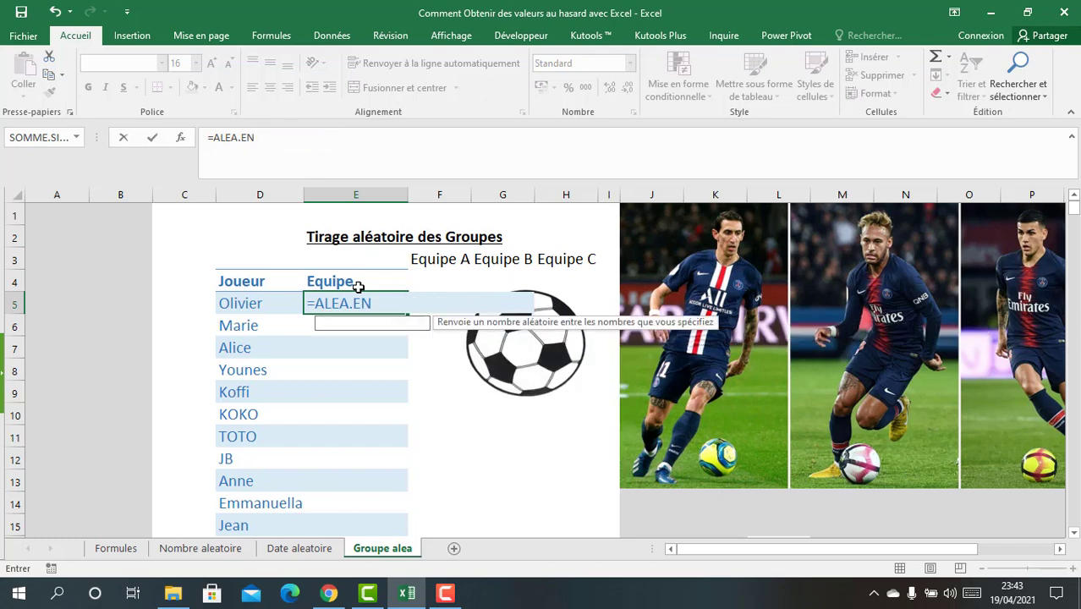
key(BackSpace)
key(BackSpace)
key(BackSpace)
key(BackSpace)
key(BackSpace)
key(BackSpace)
key(BackSpace)
Begin a CHOISIR formula in E5 for the first player, with ALEA.ENTRE.BORNES(1;3) as its index argument.
text(c)
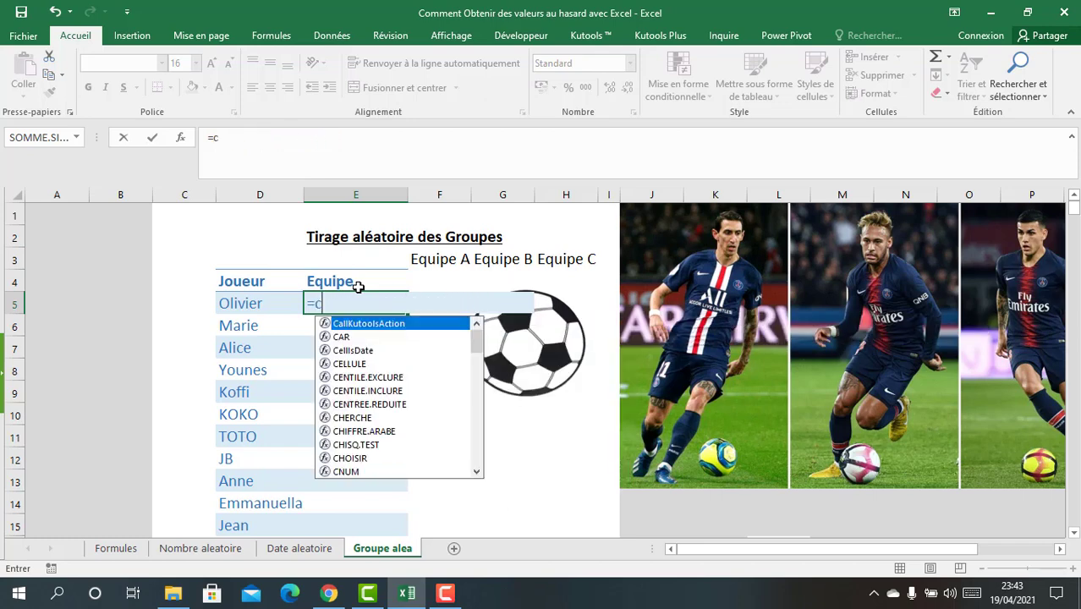
text(hoi)
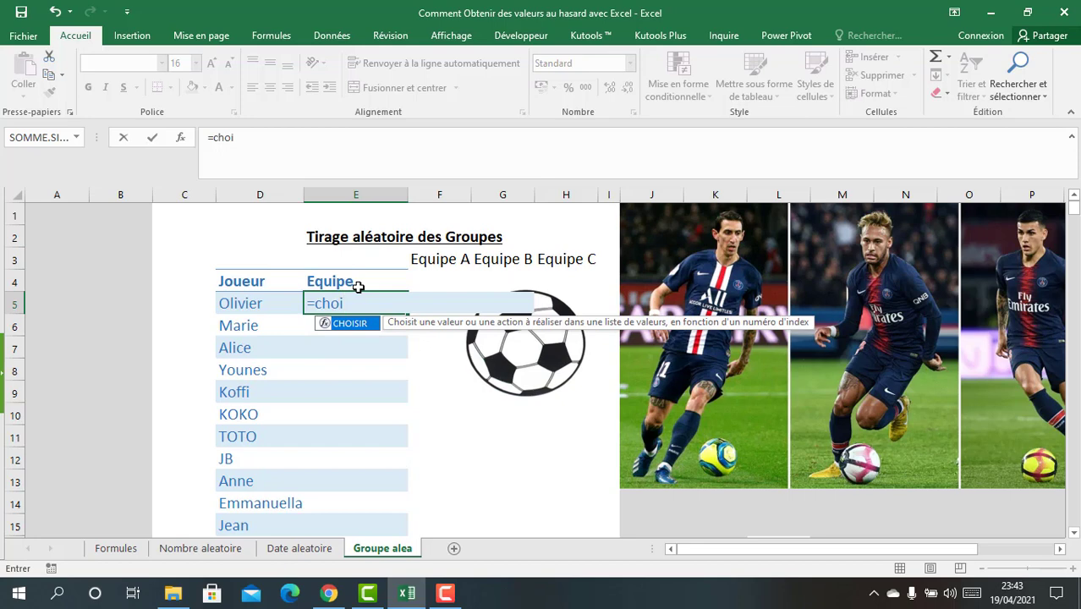
key(Tab)
text(ale)
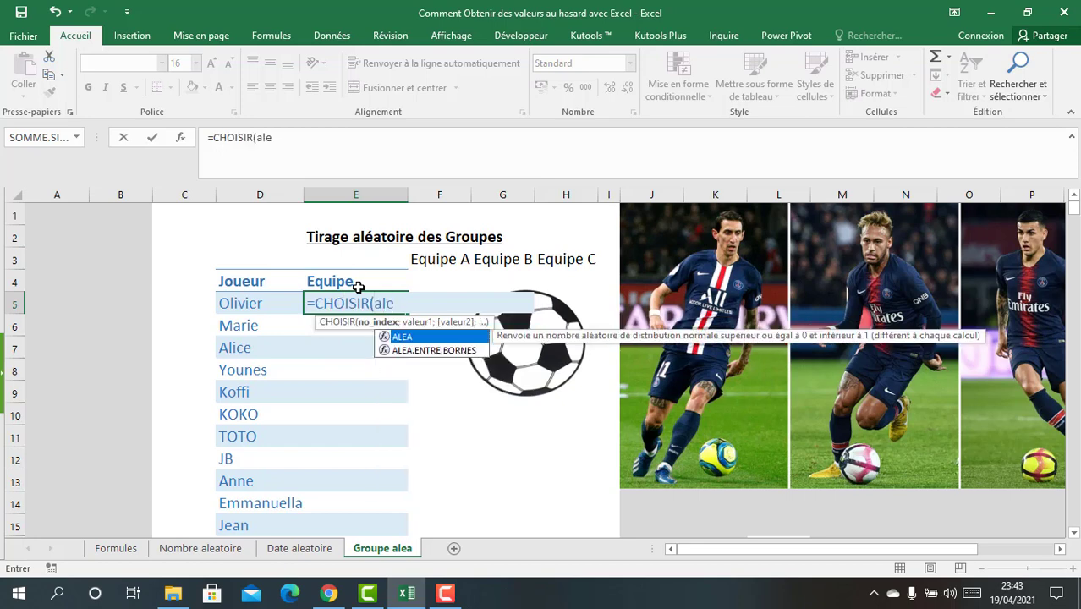
key(Down)
key(Tab)
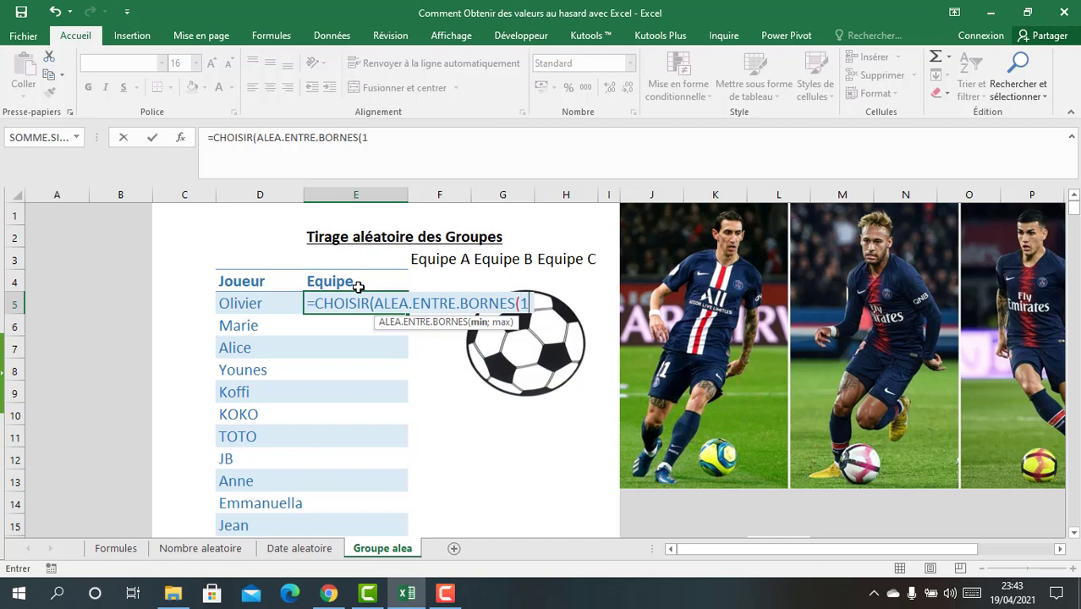
text(1;3))
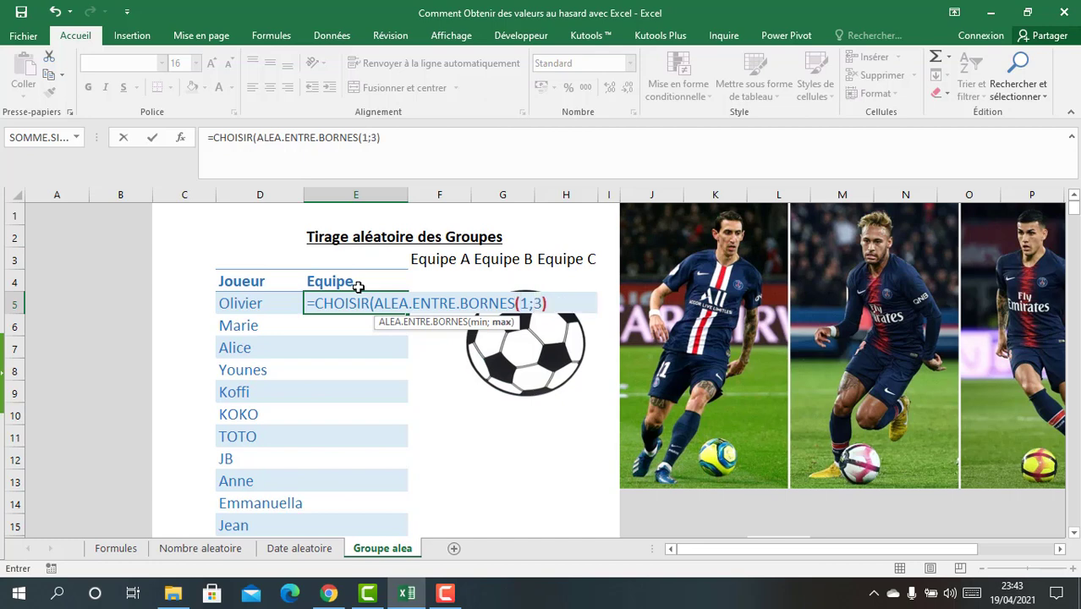
text(;)
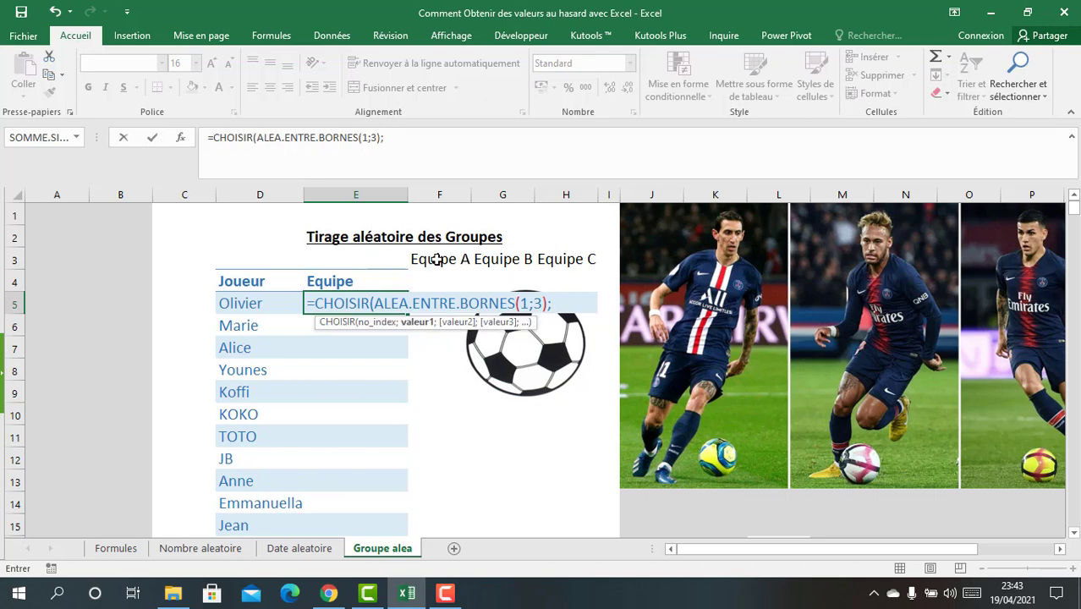
Complete the CHOISIR formula in E5 with the team name cells F3, G3 and H3 as its values.
click(437, 259)
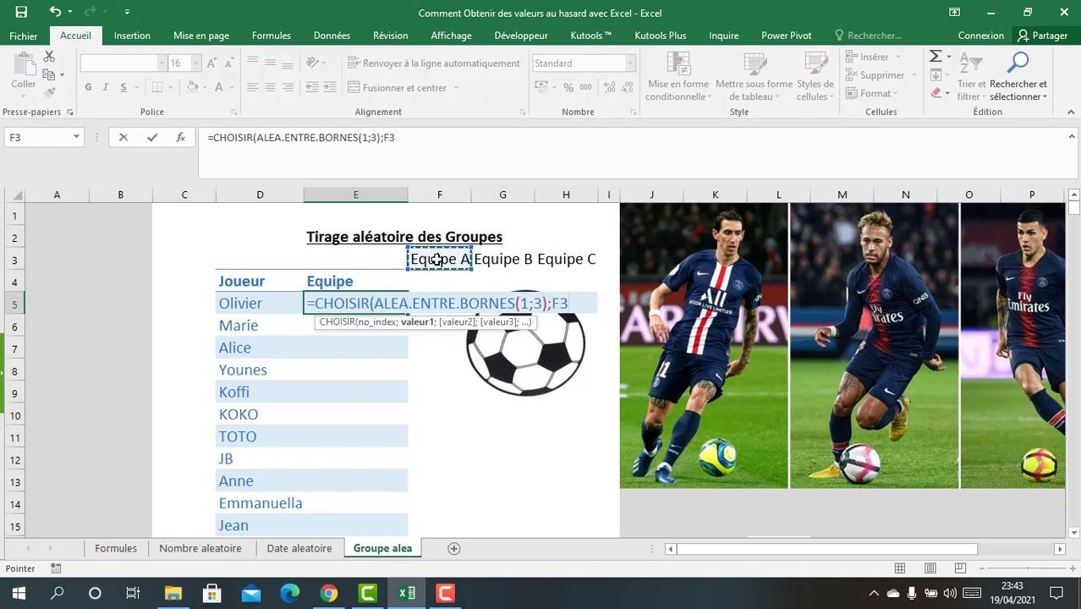
text(;)
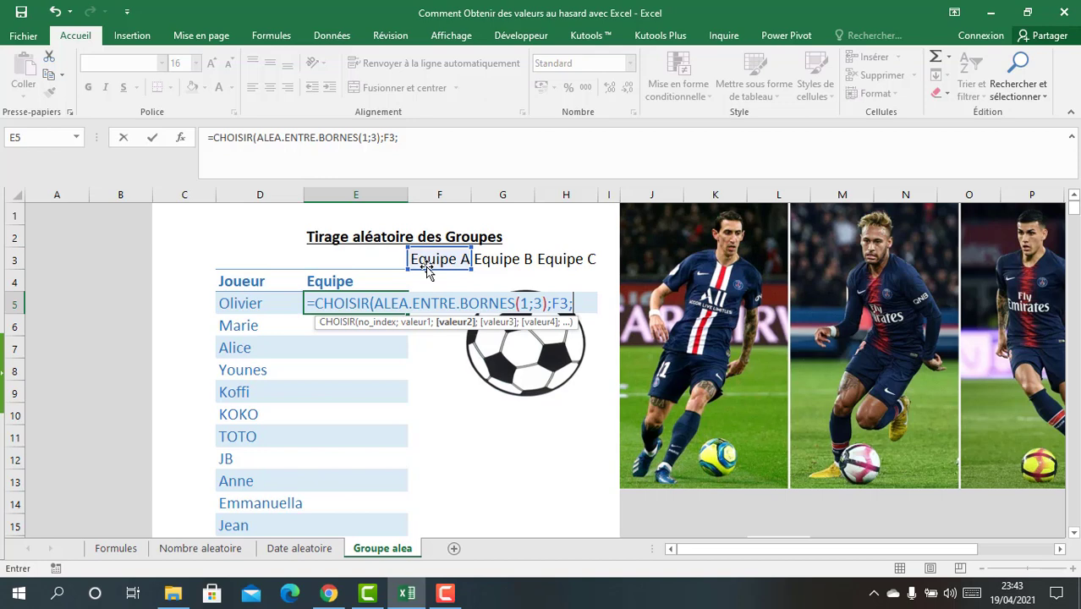
click(497, 261)
text(;)
click(563, 262)
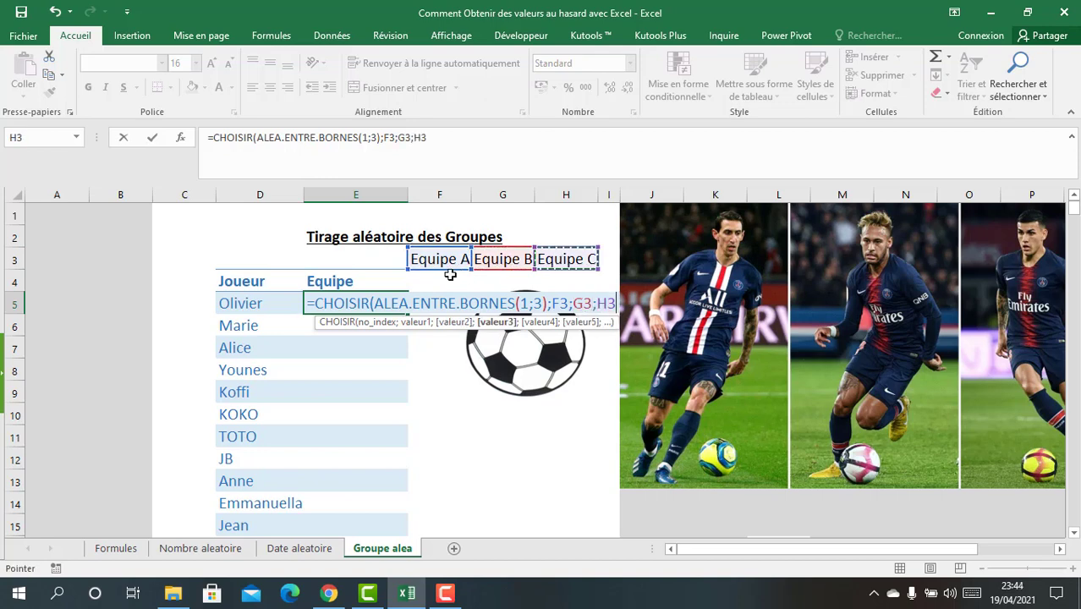
text())
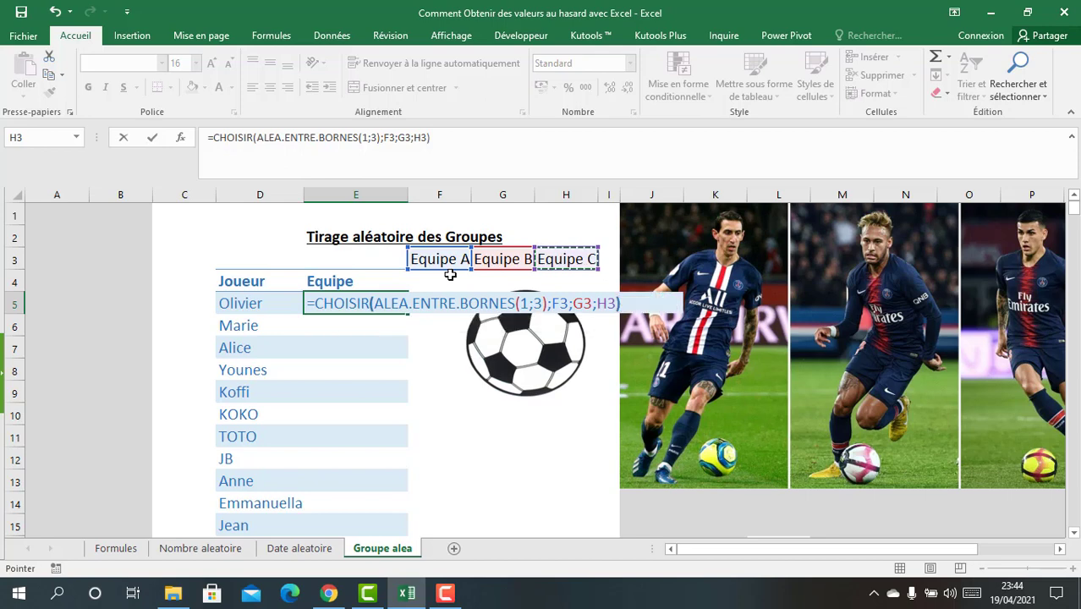
key(Return)
Fill the team formula from E5 down to E16 and inspect the references copied into E6 and E7.
click(379, 307)
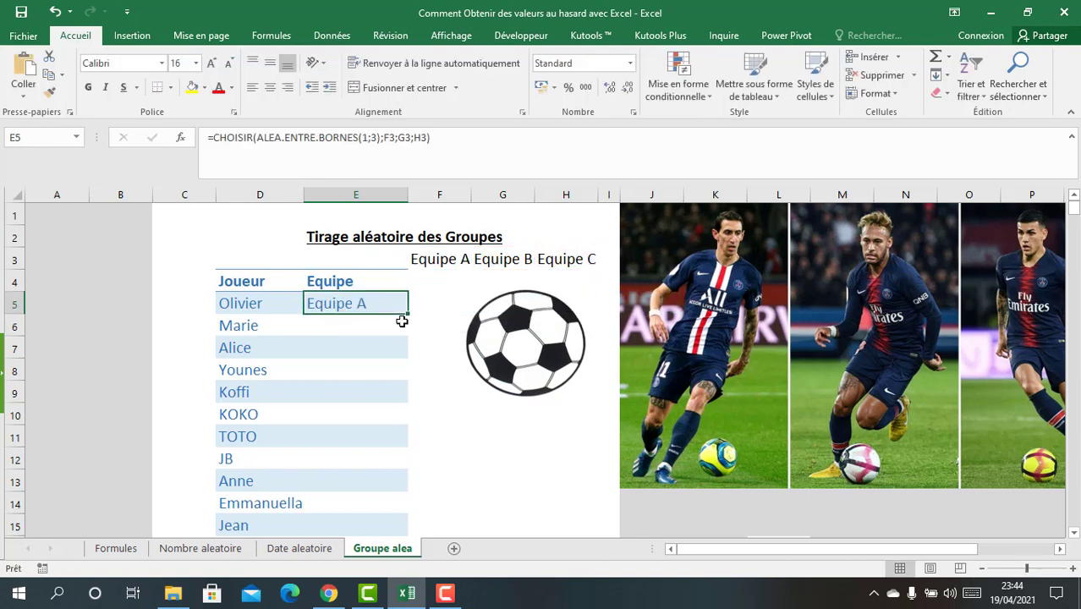
drag(407, 316, 379, 513)
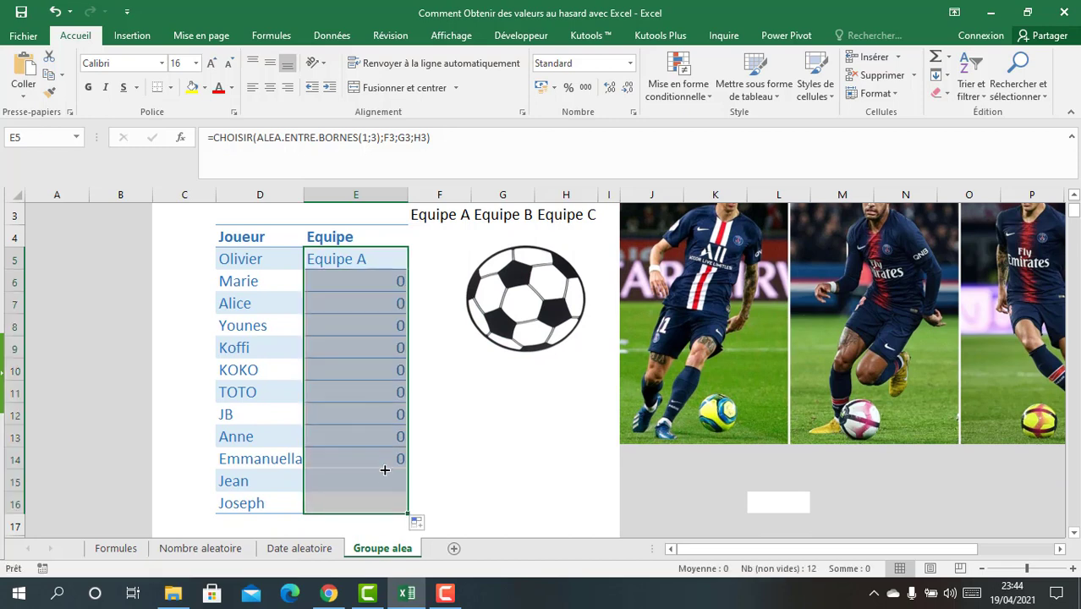
click(377, 275)
double_click(374, 280)
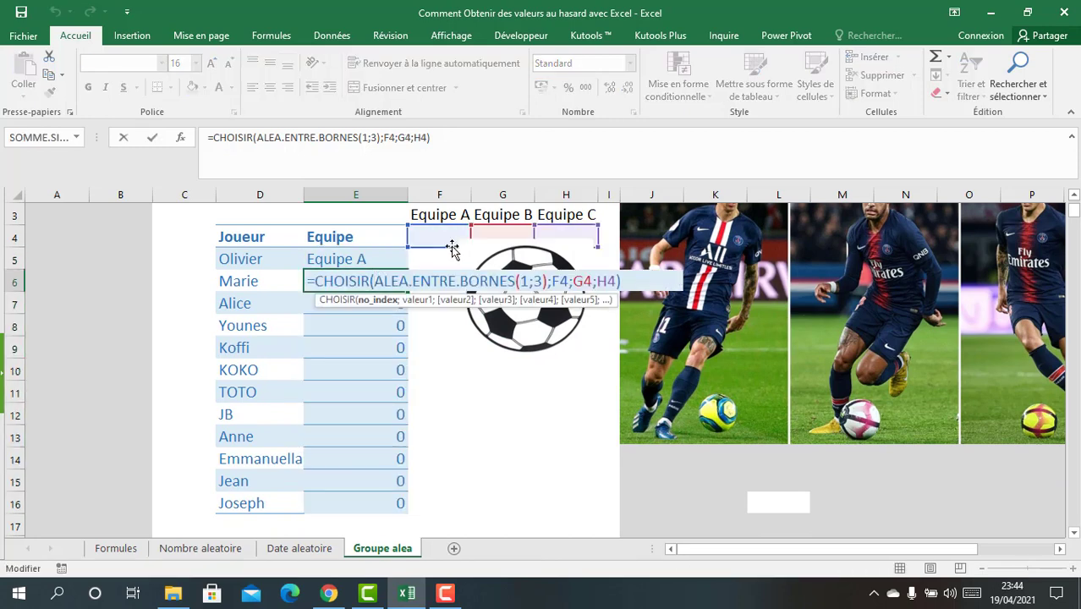
key(Escape)
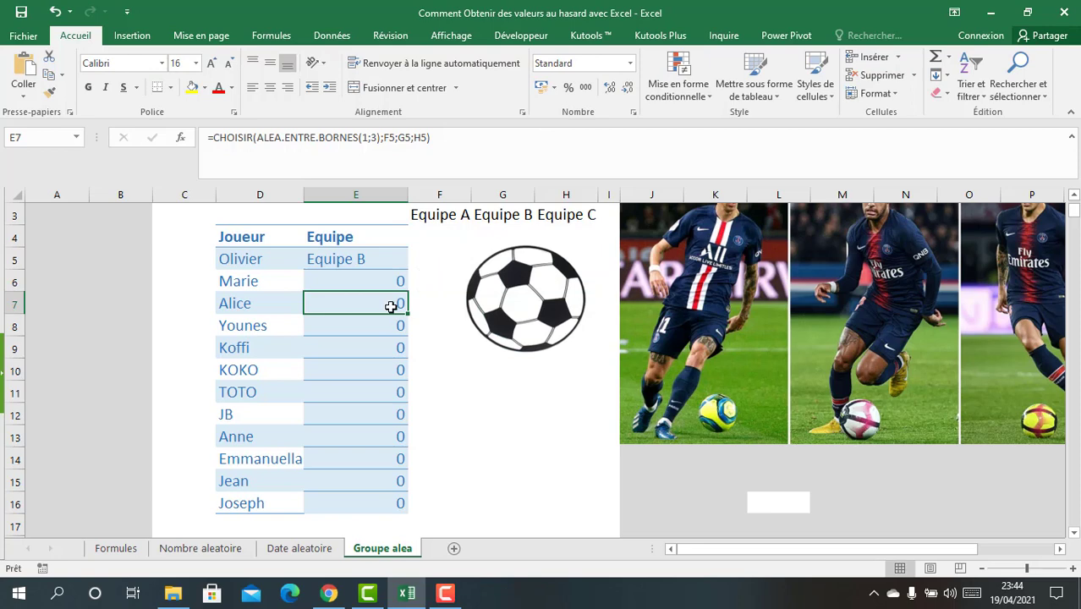
double_click(390, 302)
key(Return)
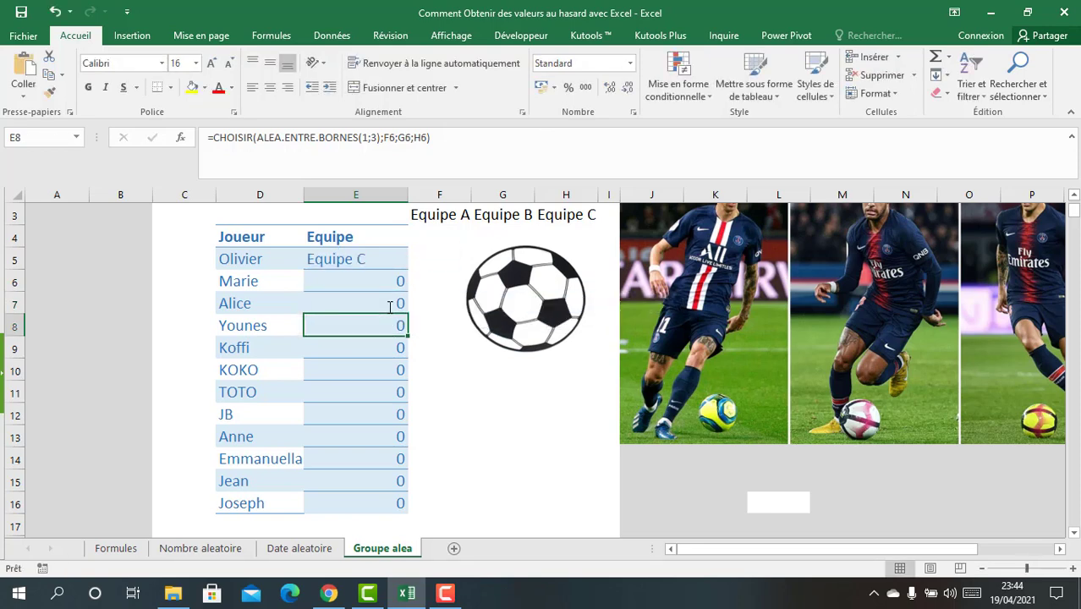
Examine the three team name cells F3, G3 and H3 that the CHOISIR formula has to reference.
scroll(521, 285, up, 1)
click(466, 259)
key(Right)
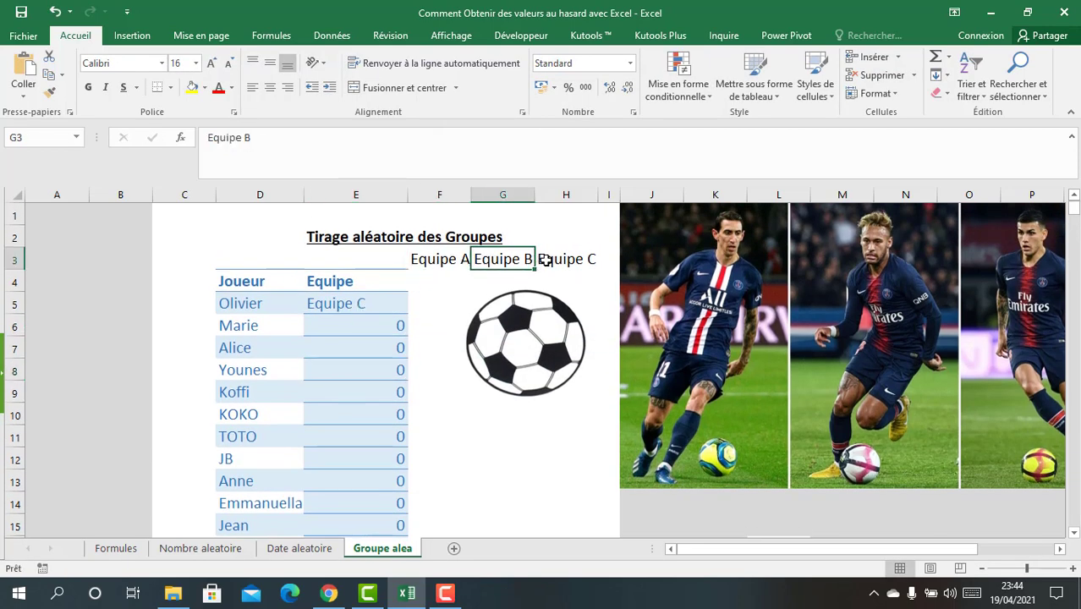
key(Right)
click(450, 260)
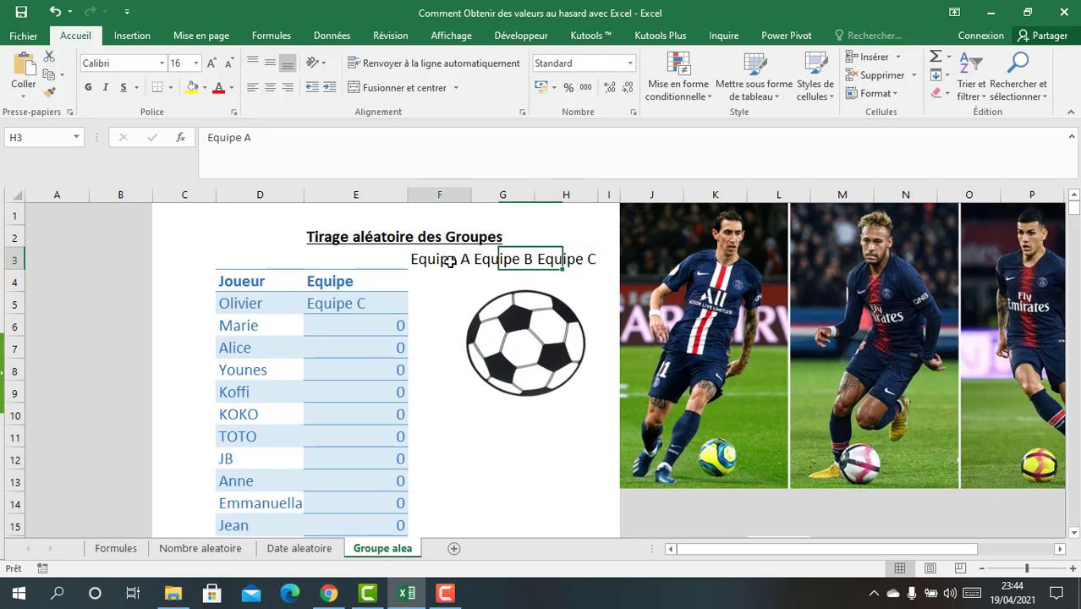
click(502, 260)
click(556, 259)
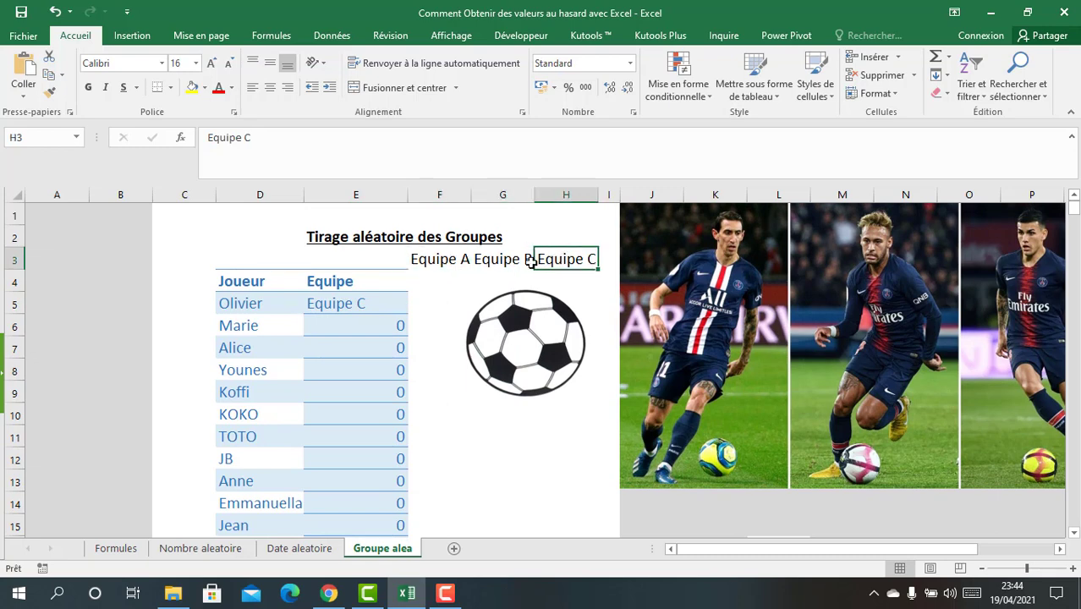
Make the team references in the E5 formula absolute as $F$3, $G$3 and $H$3.
click(373, 305)
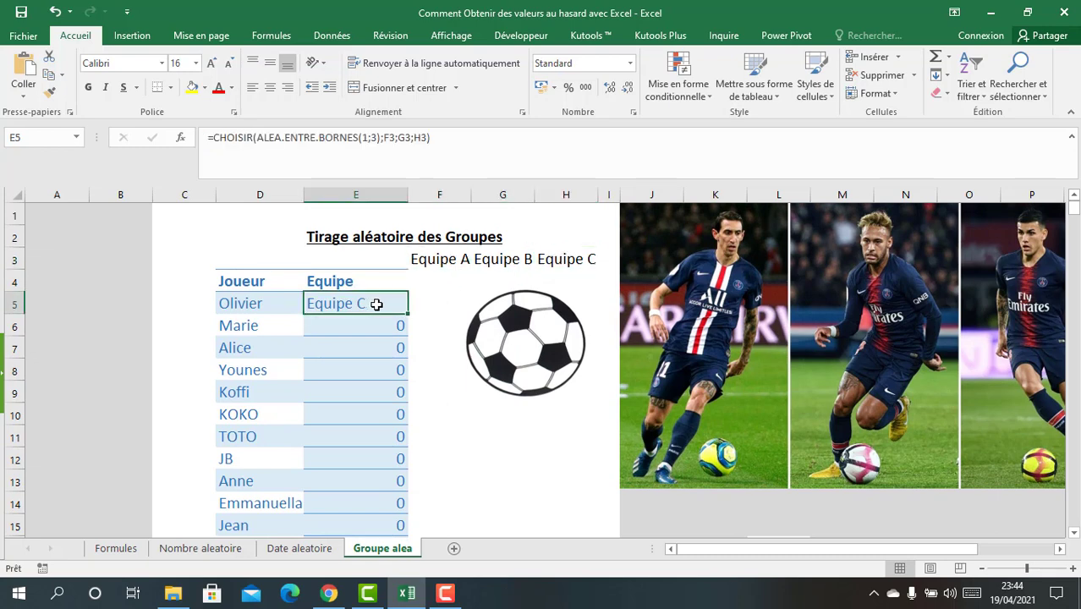
click(394, 137)
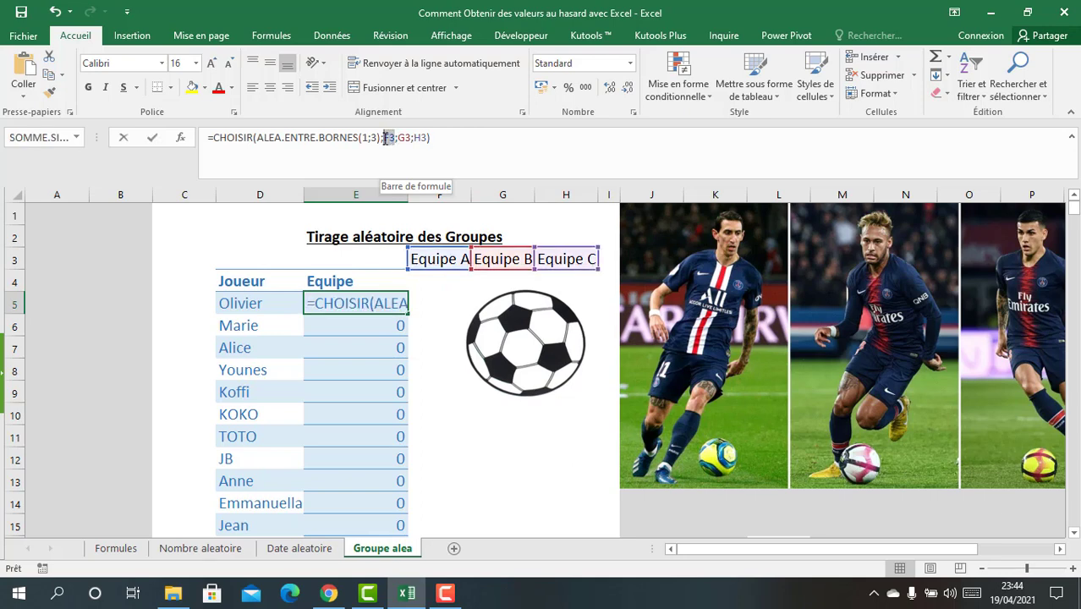
double_click(386, 137)
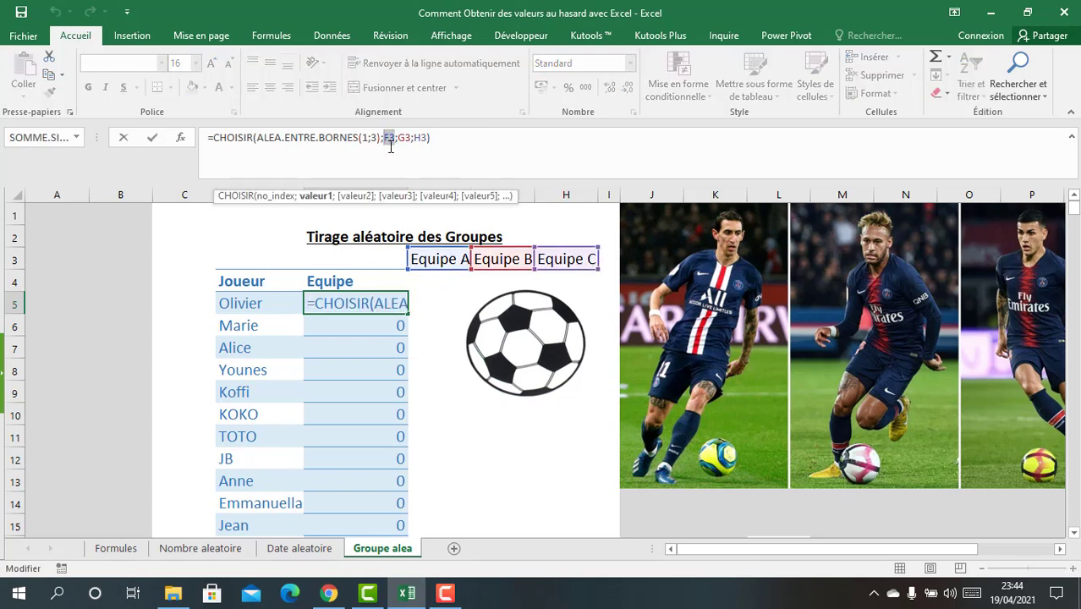
key(F4)
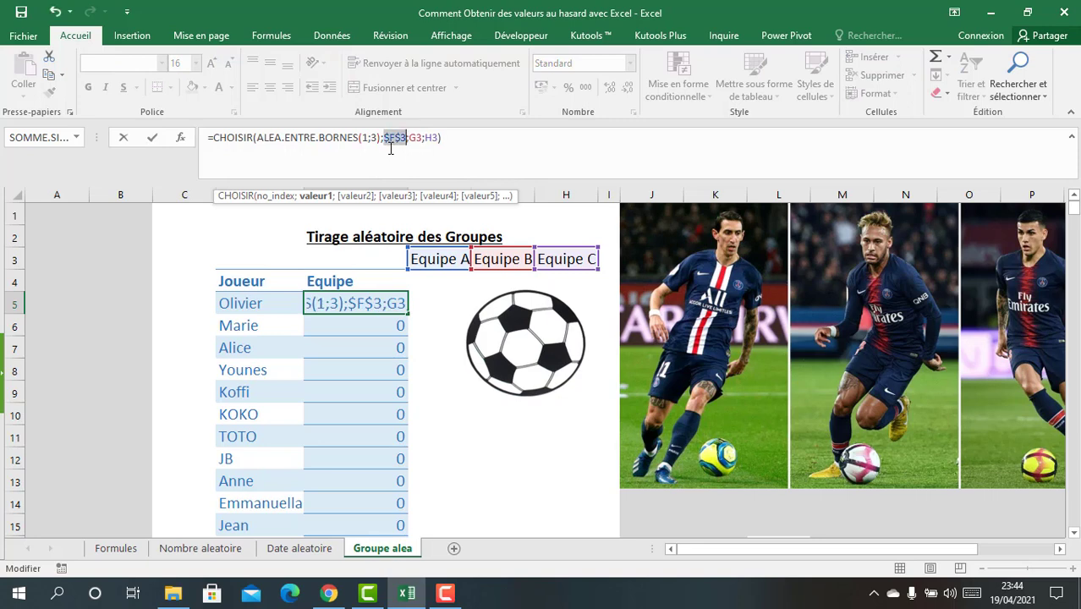
click(421, 138)
double_click(421, 138)
key(F4)
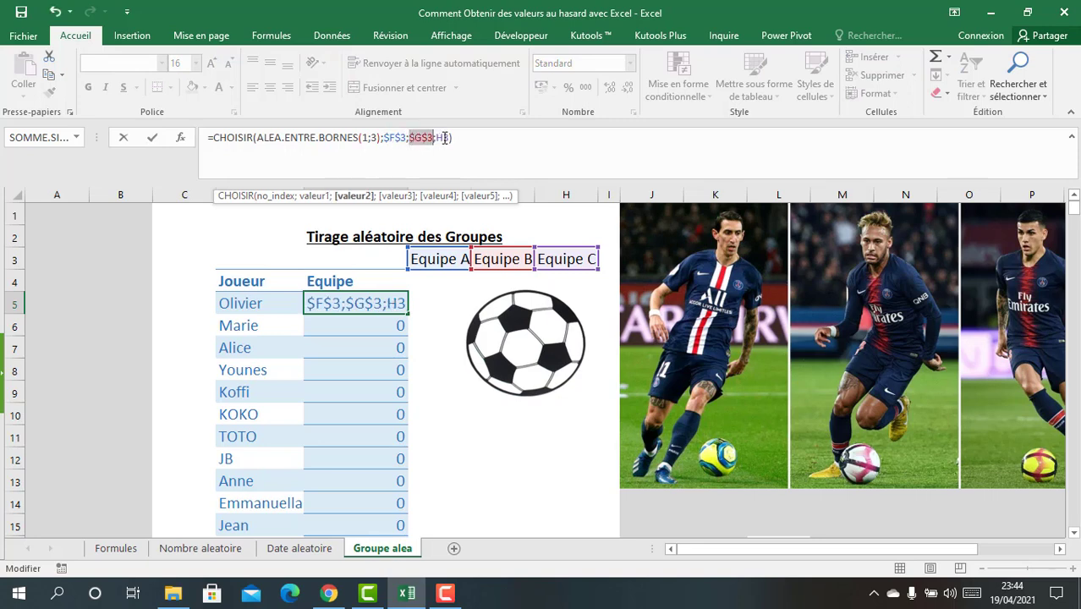
double_click(442, 137)
key(F4)
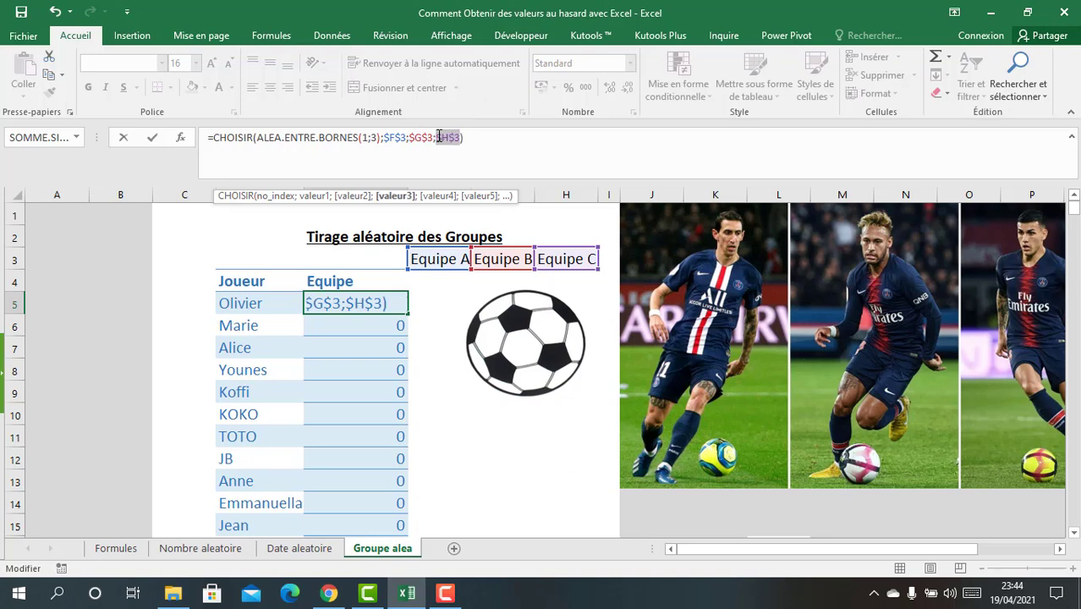
key(Return)
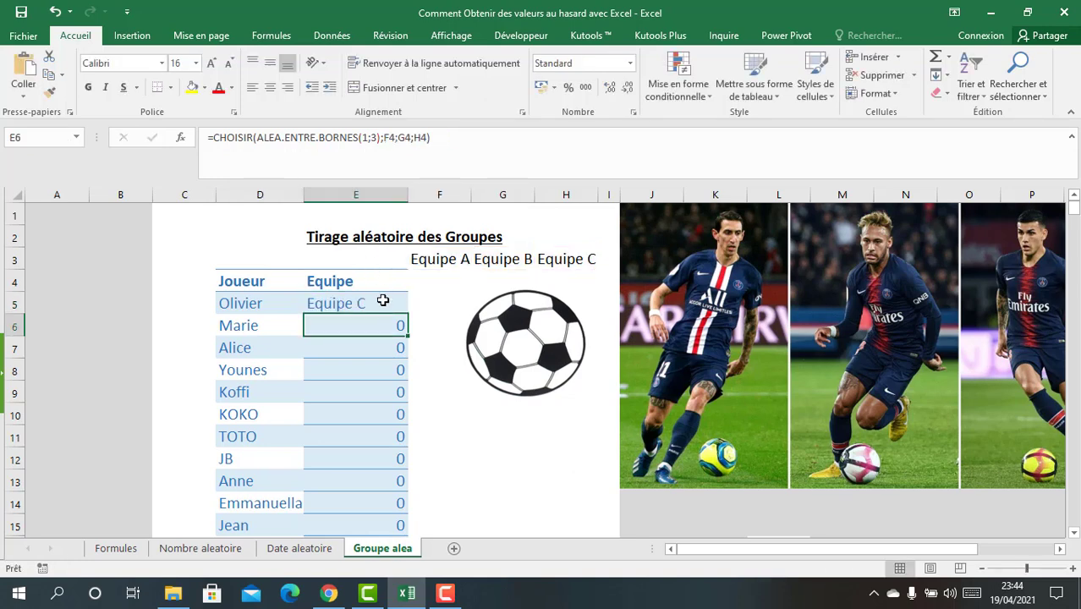
Fill the absolute-reference formula from E5 down to E16 and check the copied formulas in E12 and E14.
click(382, 301)
drag(407, 314, 399, 499)
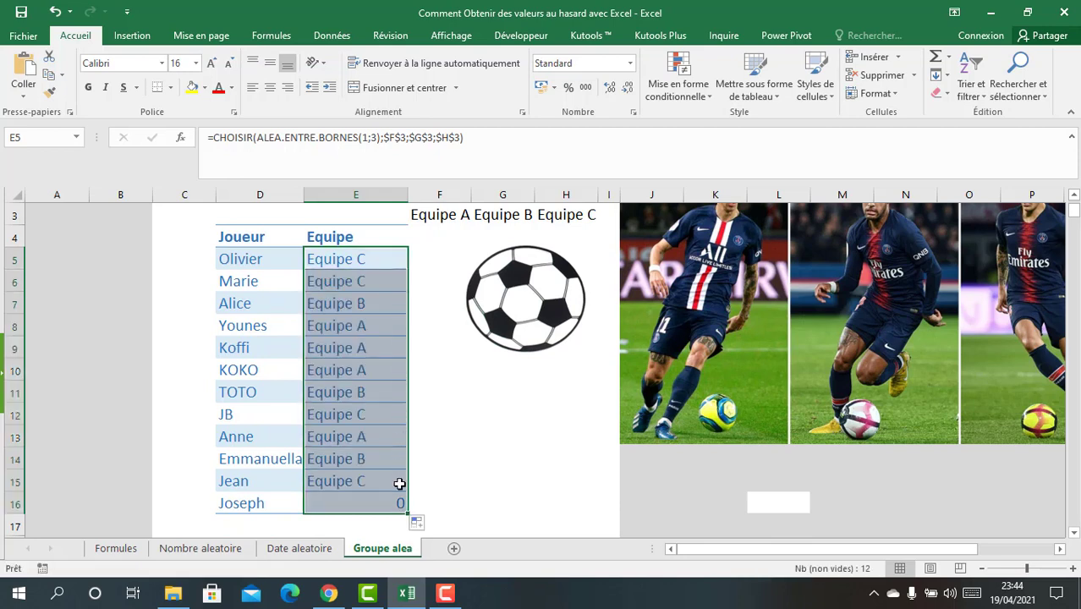
click(373, 417)
click(370, 450)
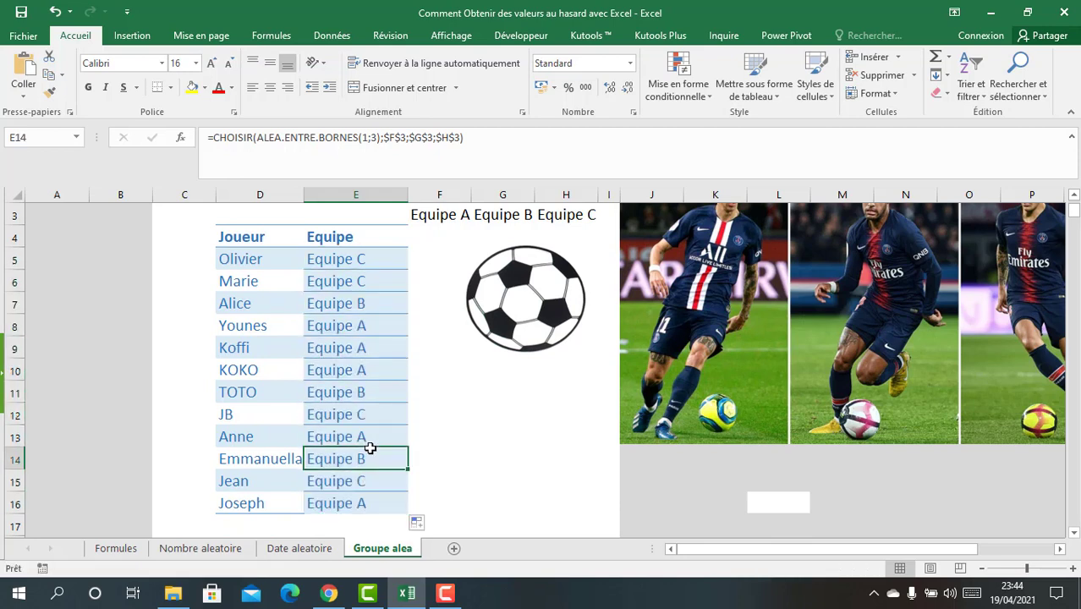
Apply an AutoFill option to the filled range E5:E16 and check the resulting formulas in E11 and E6.
click(417, 525)
click(446, 485)
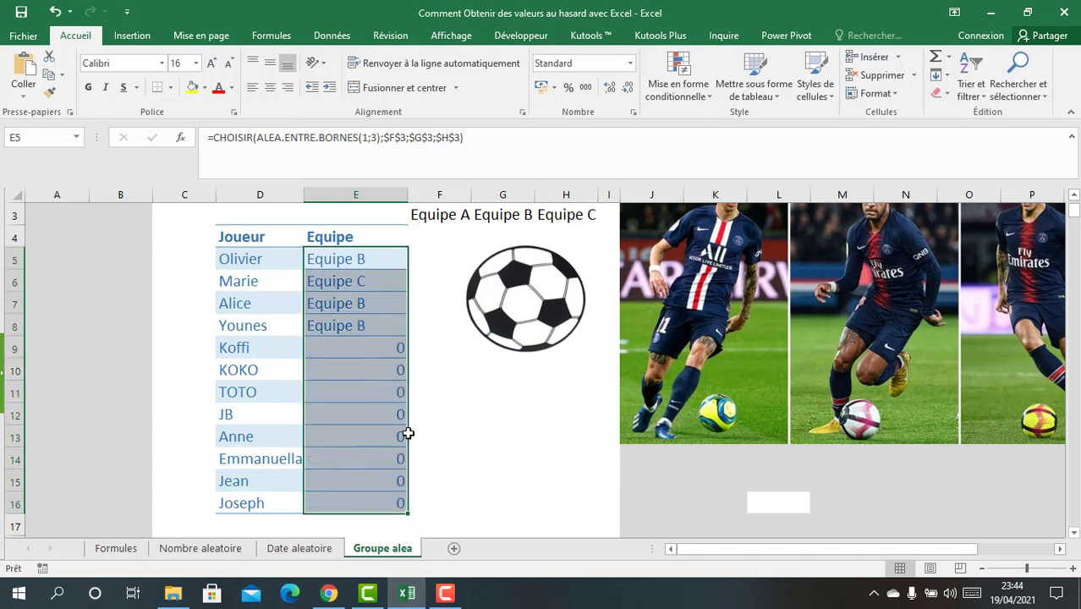
click(366, 392)
click(349, 281)
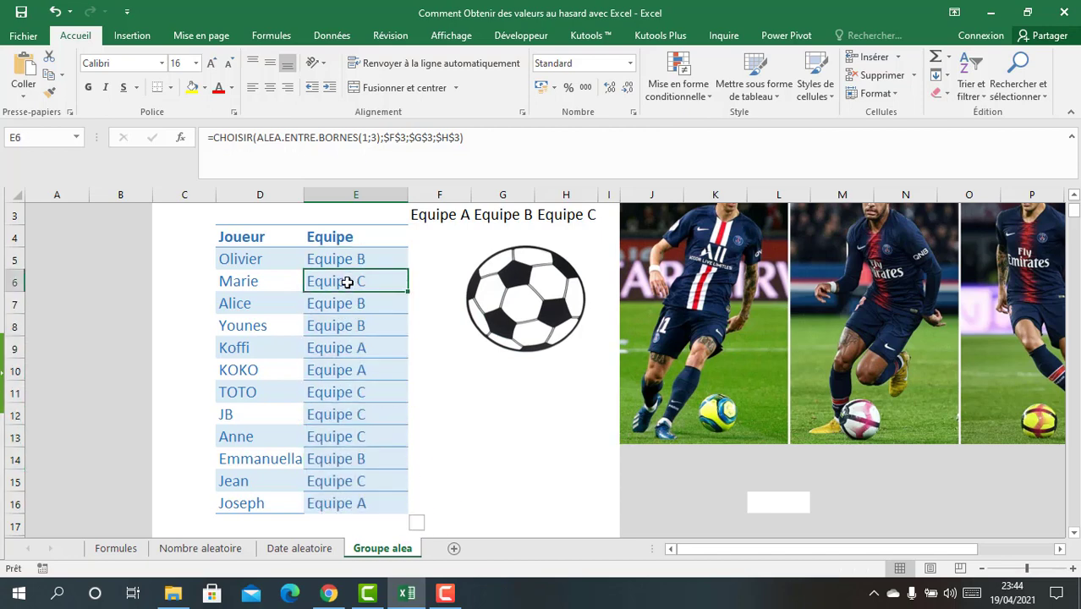
Re-enter the unchanged formula in E6 to redraw the random teams, and select the players with their teams in D5:E16 for review.
double_click(349, 282)
key(Return)
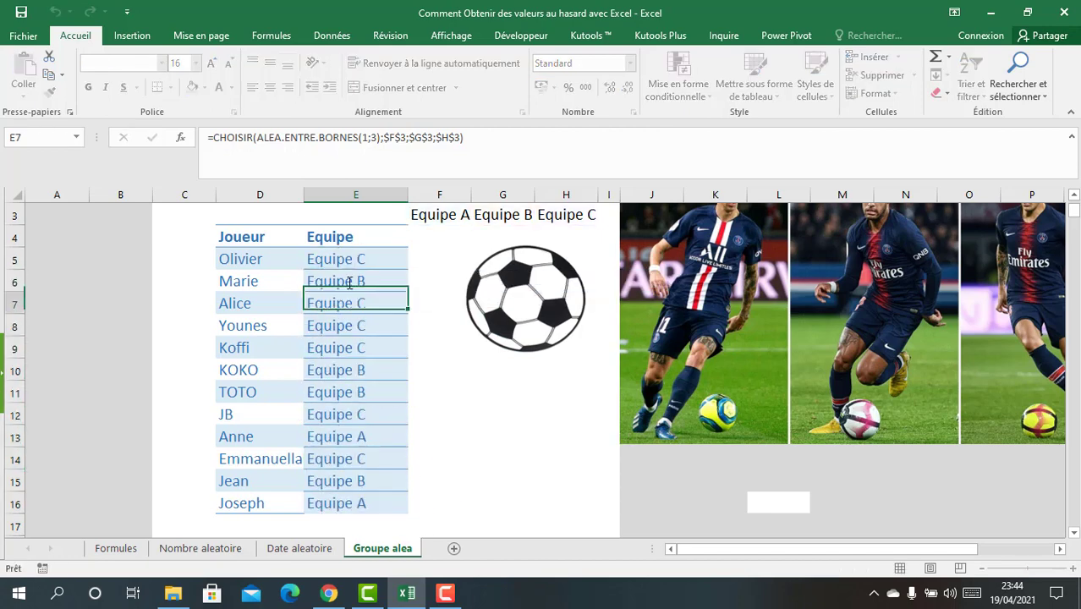
click(350, 258)
drag(251, 258, 355, 494)
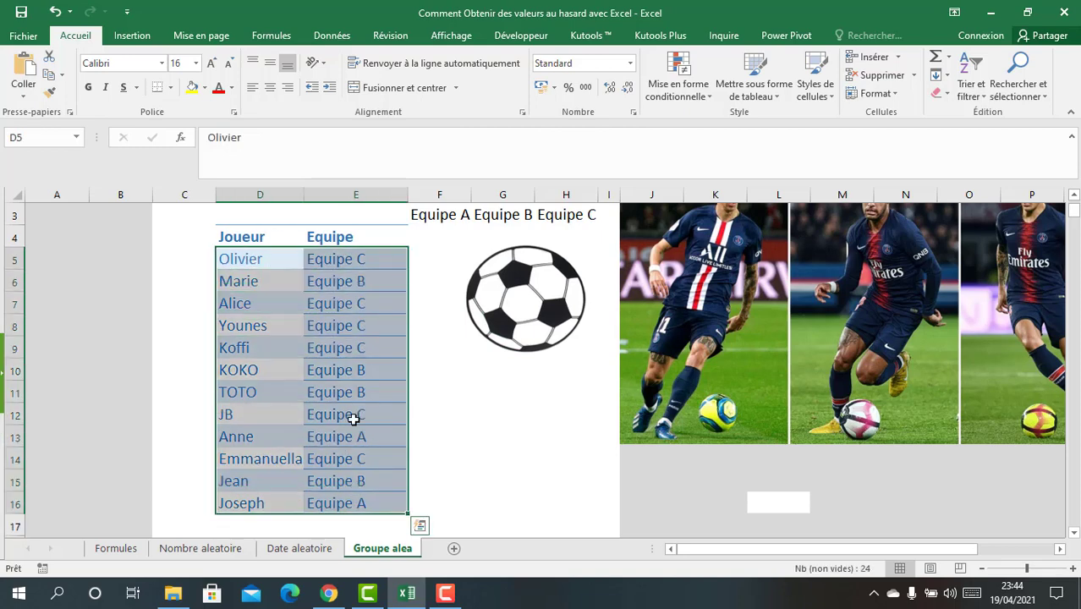
Check the CHOISIR formulas in E12, E5 and E8 and review the first players' team assignments.
click(352, 415)
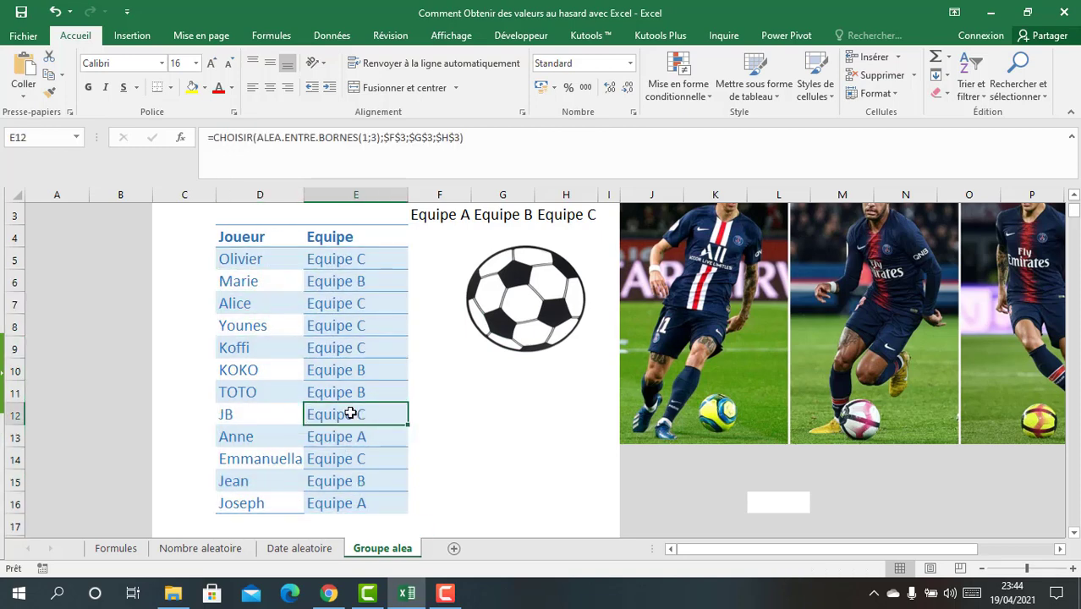
scroll(351, 415, up, 1)
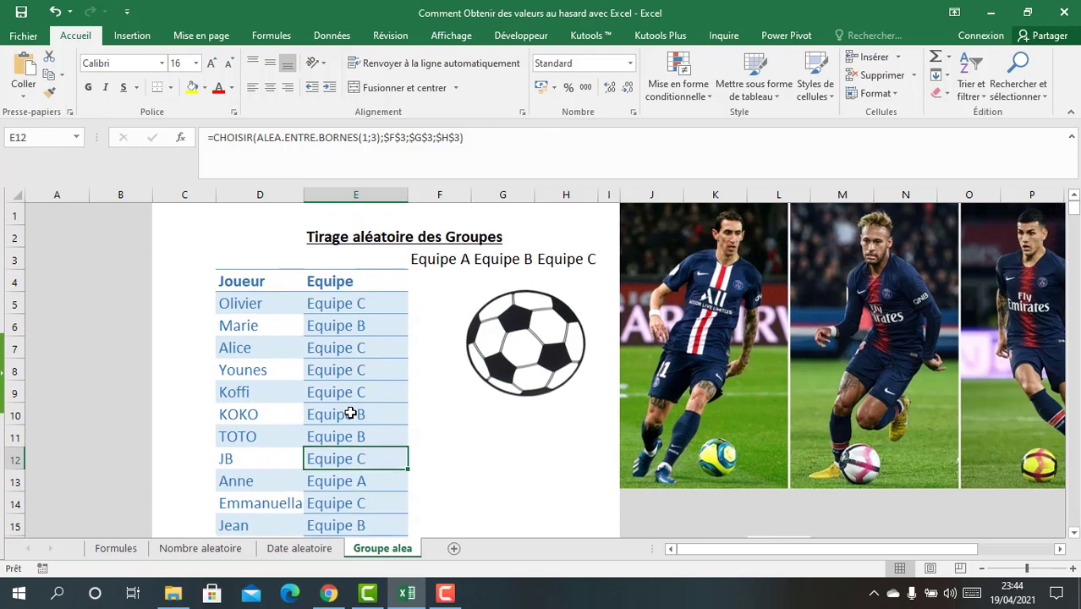
click(331, 304)
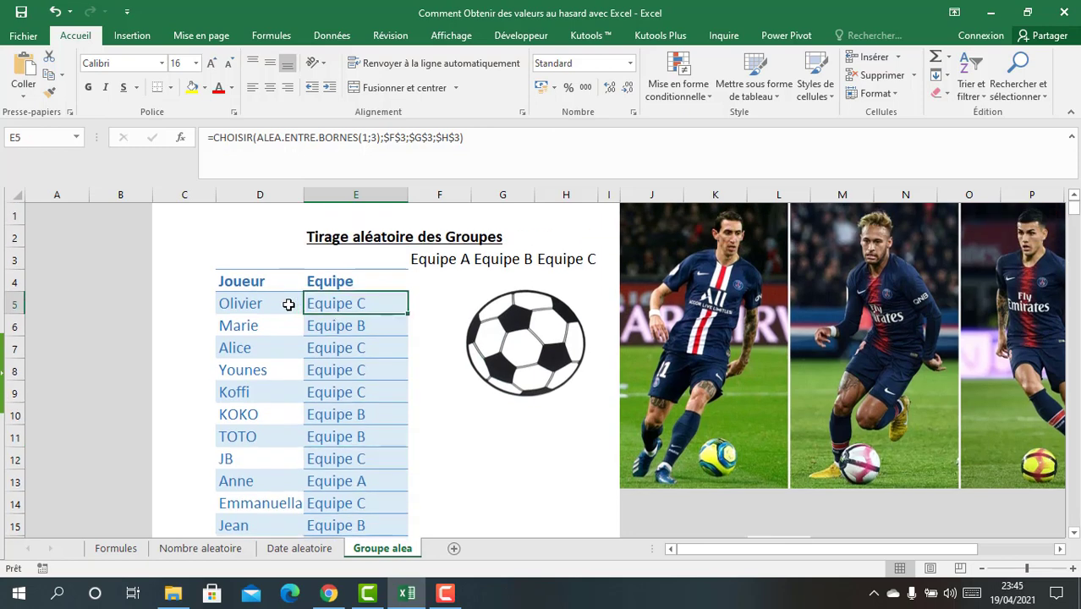
drag(264, 305, 360, 412)
click(342, 369)
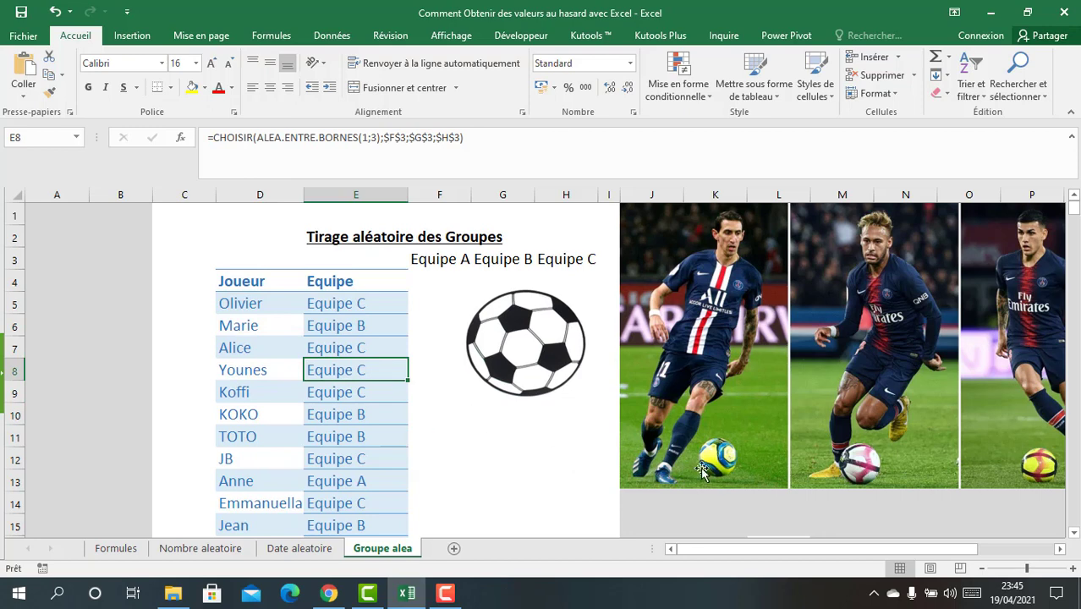